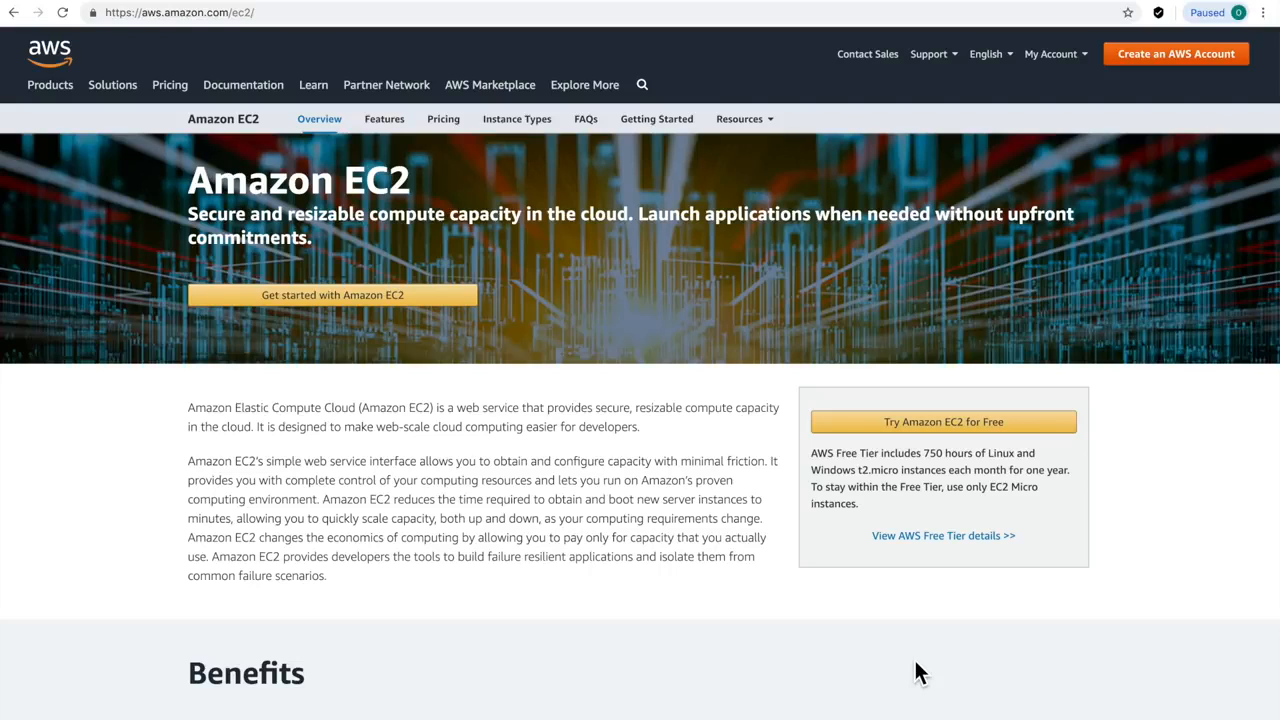
left_click(280, 13)
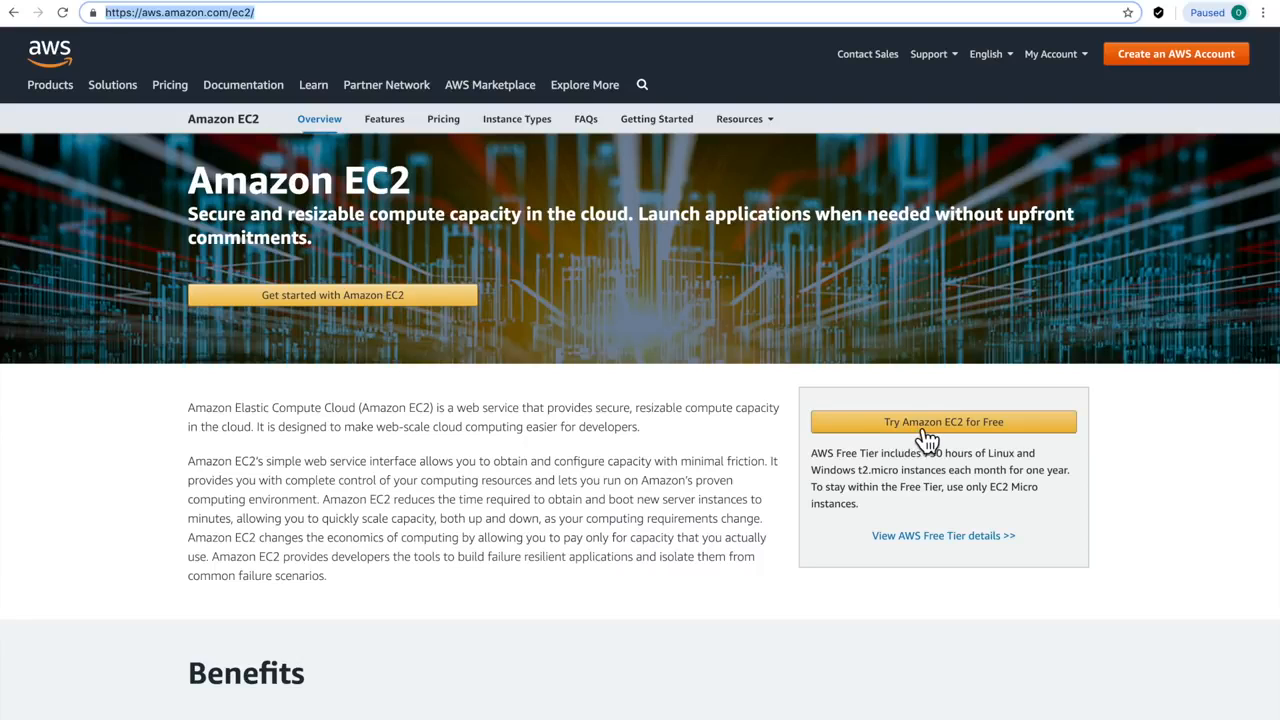
Start the free EC2 sign-up and enter the account e-mail address and credentials
left_click(925, 433)
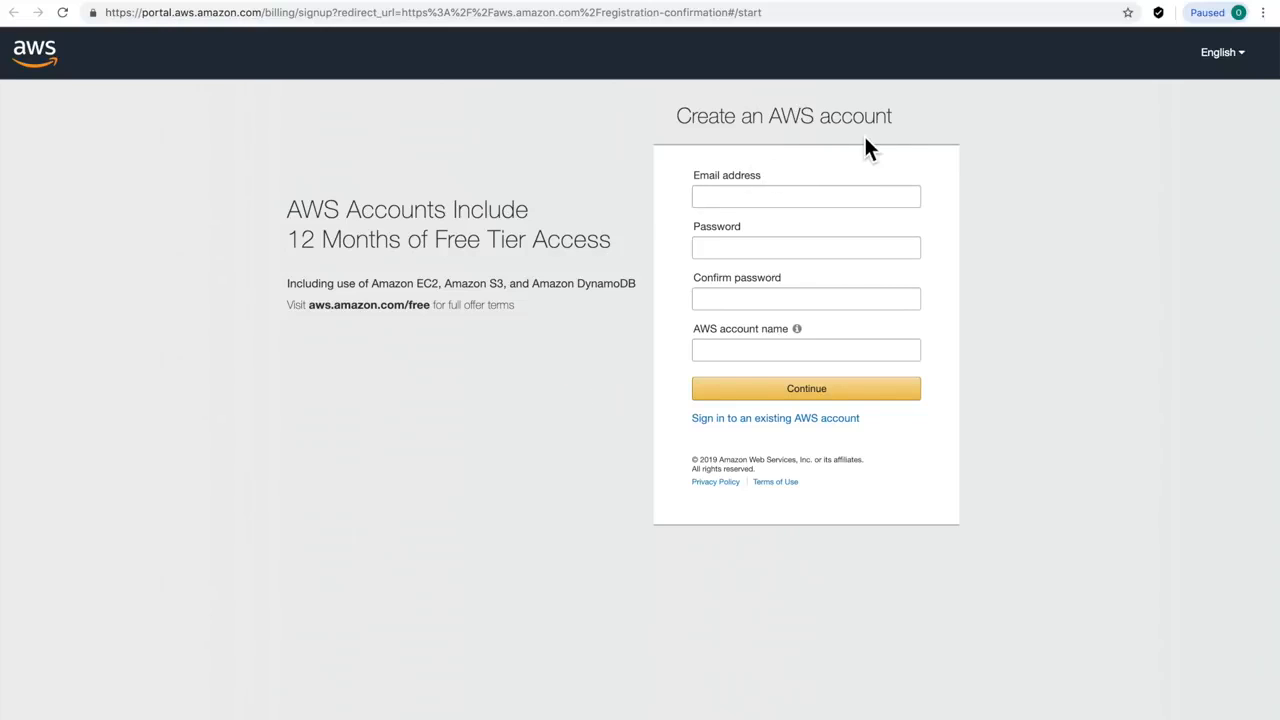
left_click(812, 199)
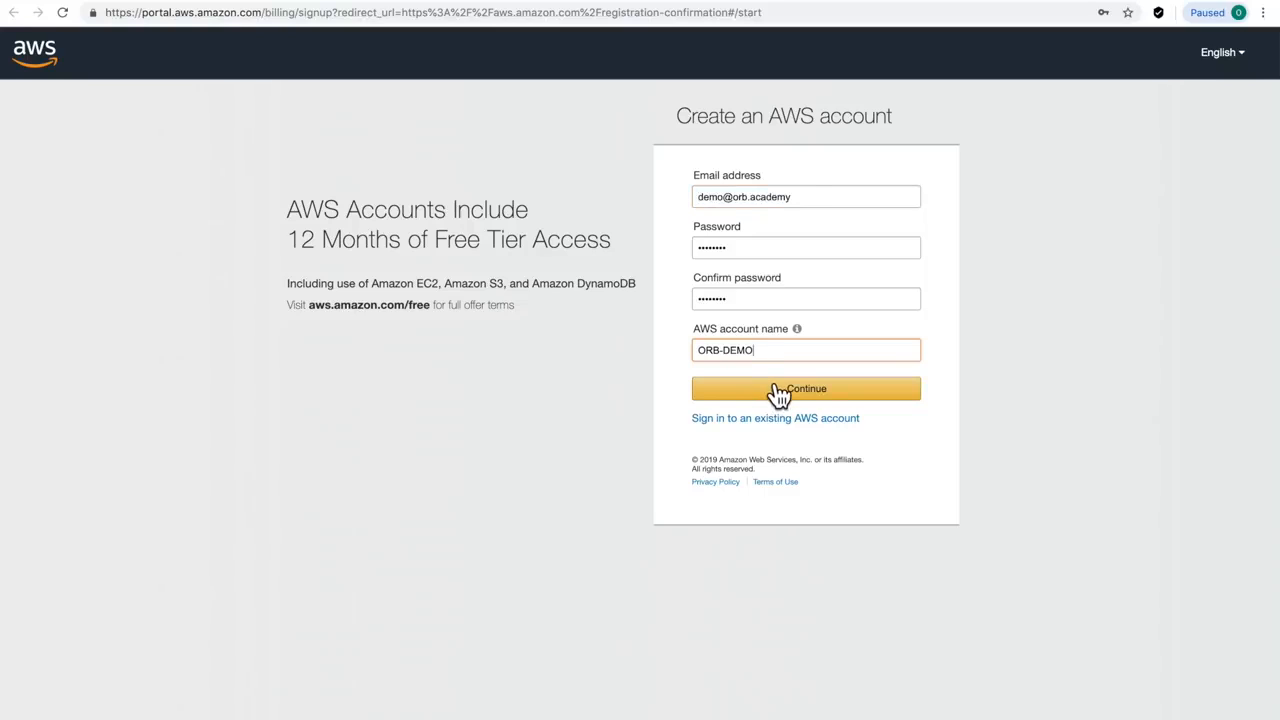
left_click(779, 391)
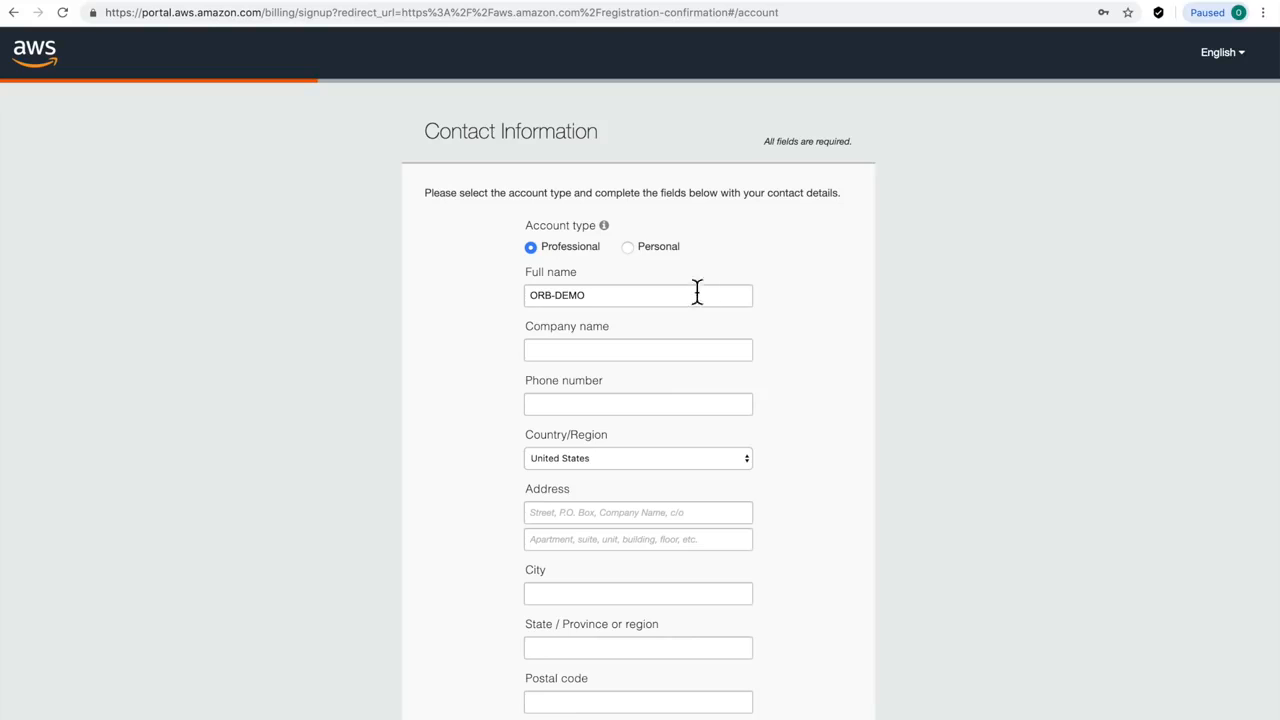
Choose a Personal account, accept the customer agreement, and create the account
left_click(631, 249)
scroll(812, 500, "down", 3)
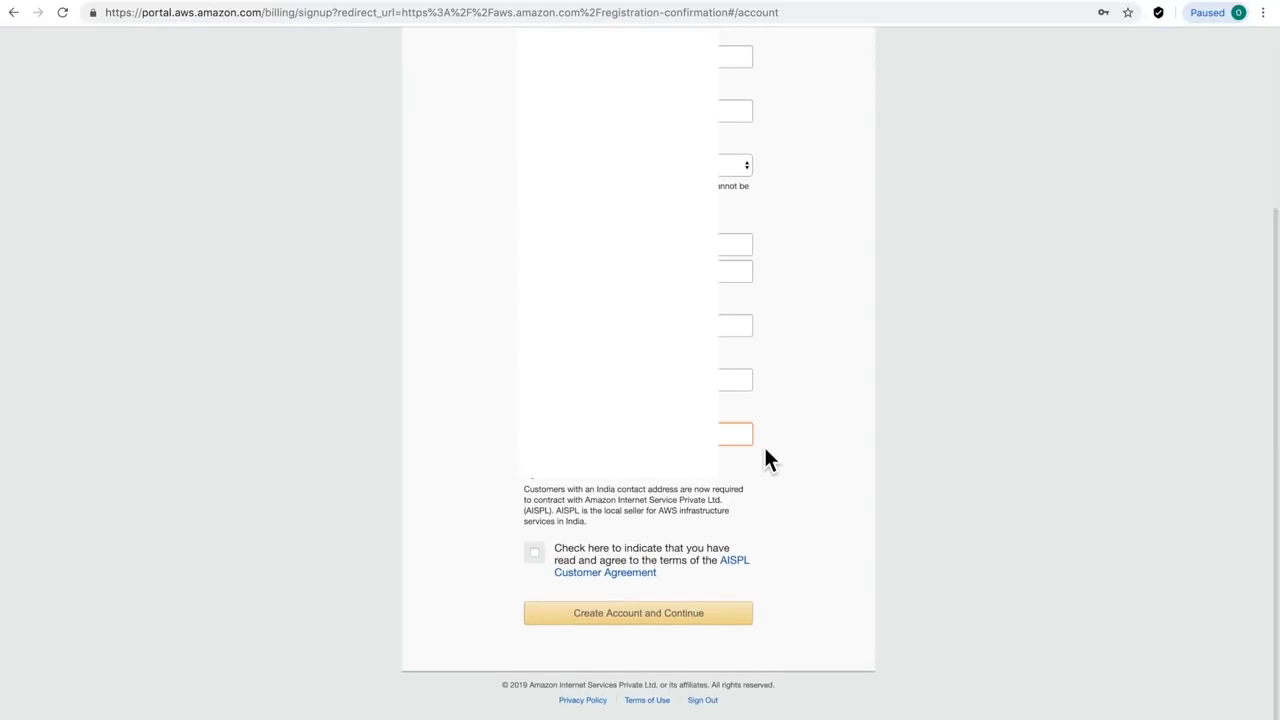
left_click(535, 553)
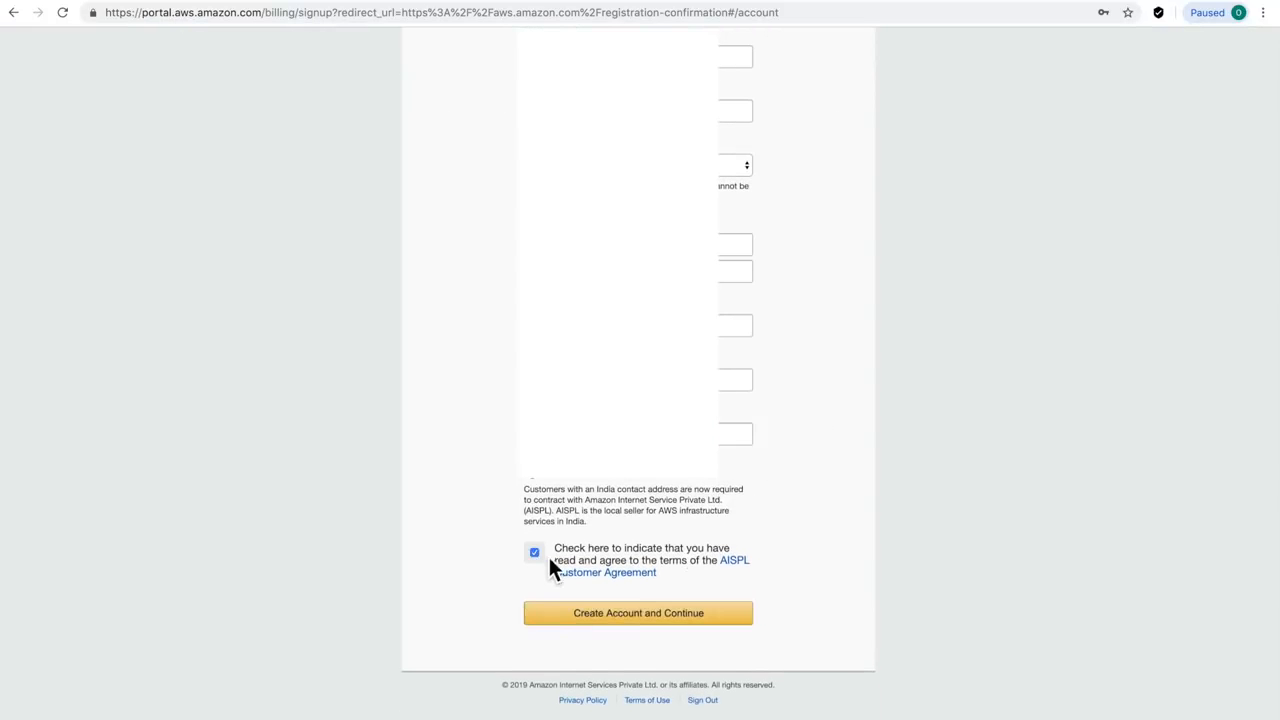
left_click(638, 614)
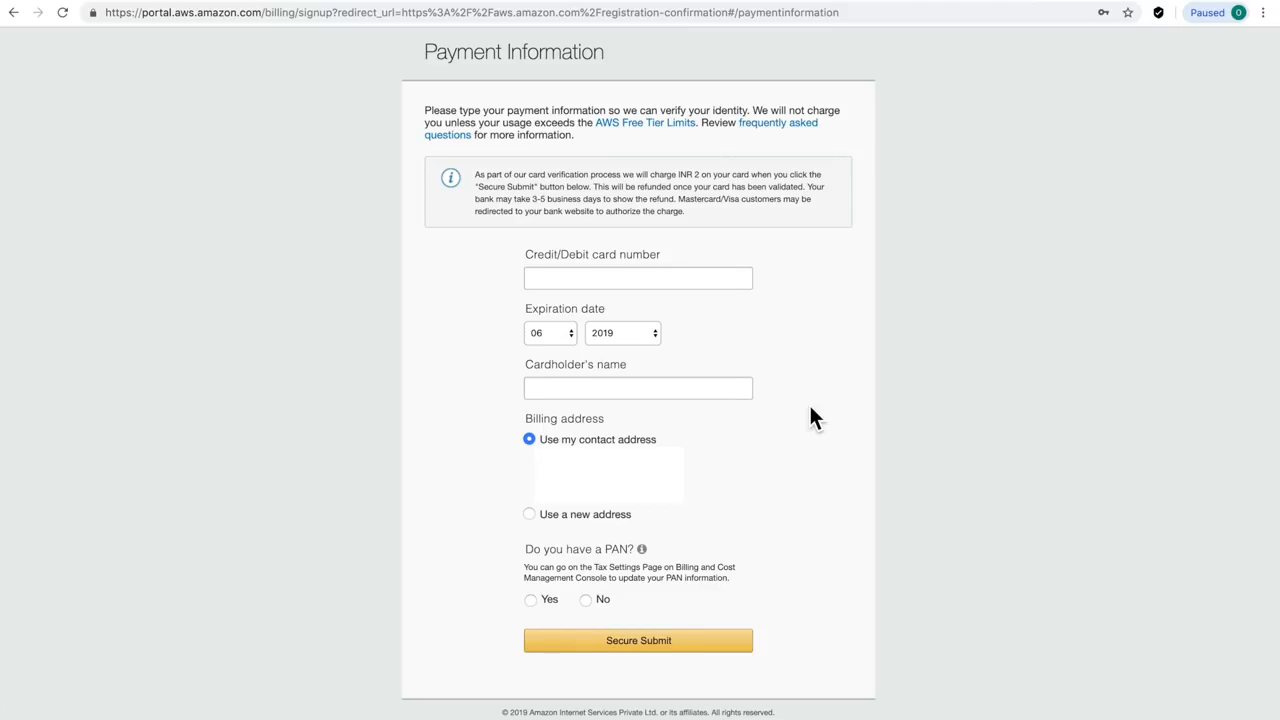
Submit payment with PAN set to Yes, verify identity by phone call, and choose the free Basic plan
left_click(531, 600)
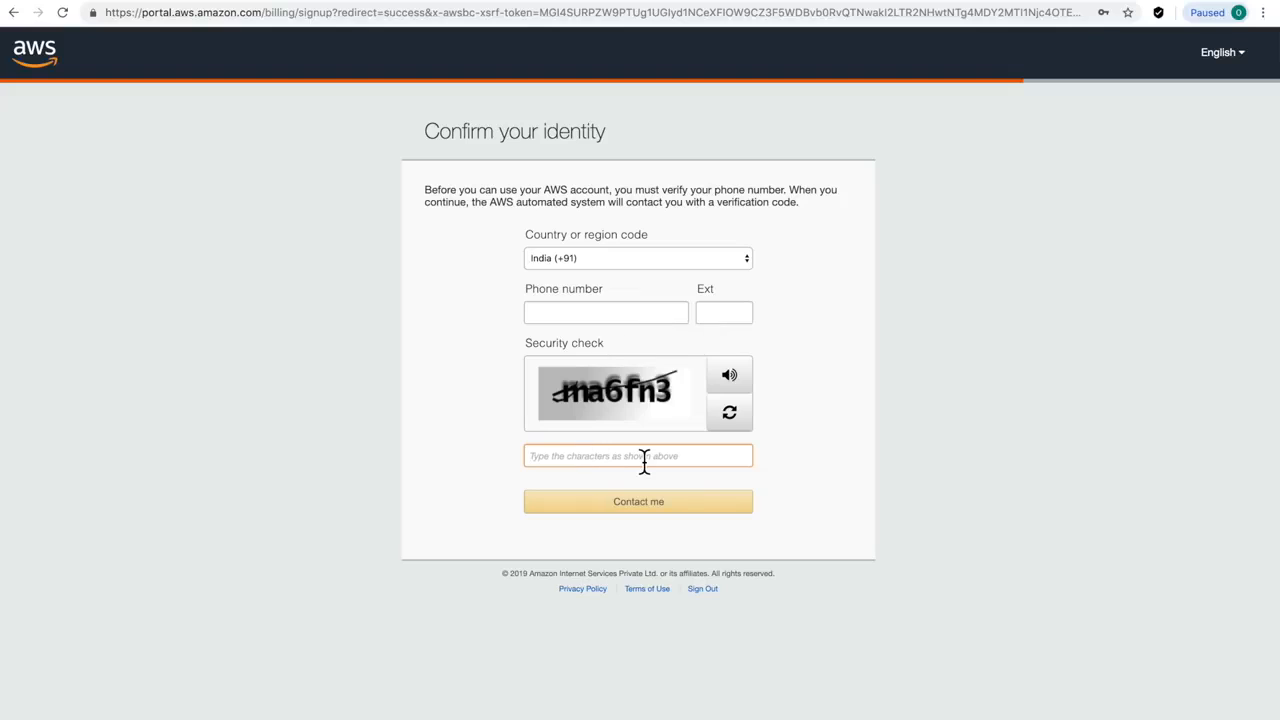
left_click(682, 509)
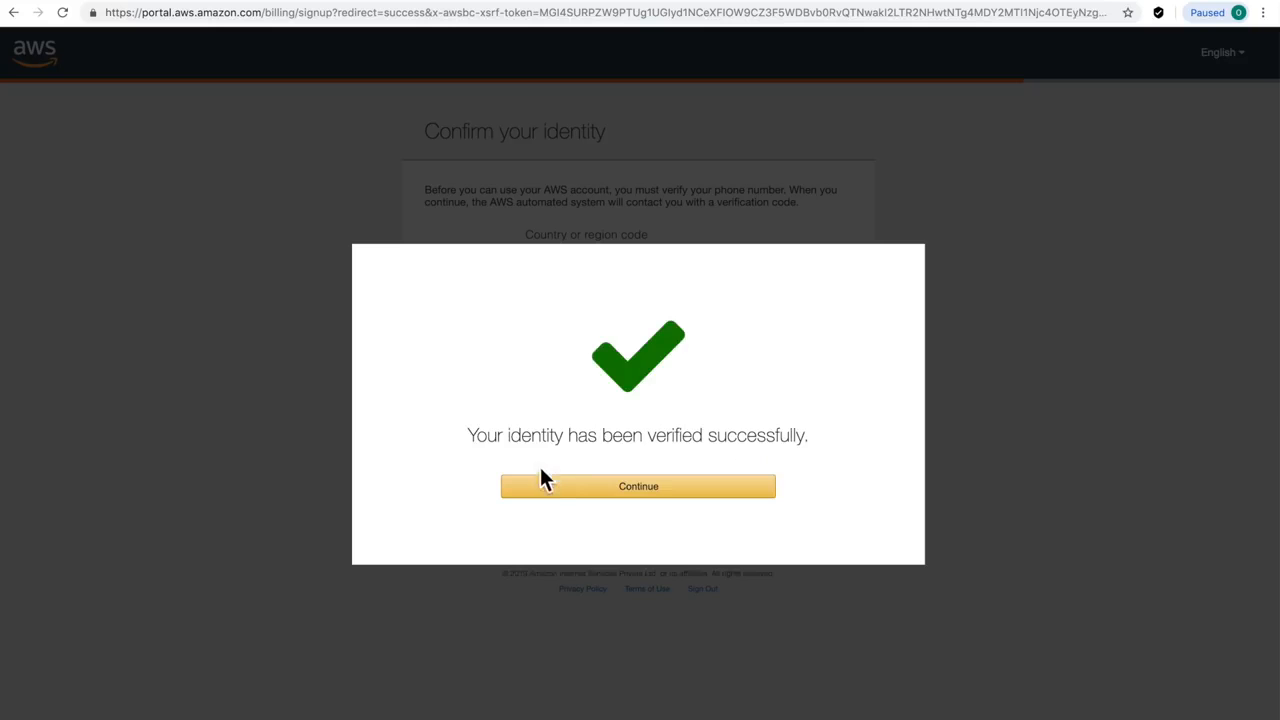
left_click(541, 486)
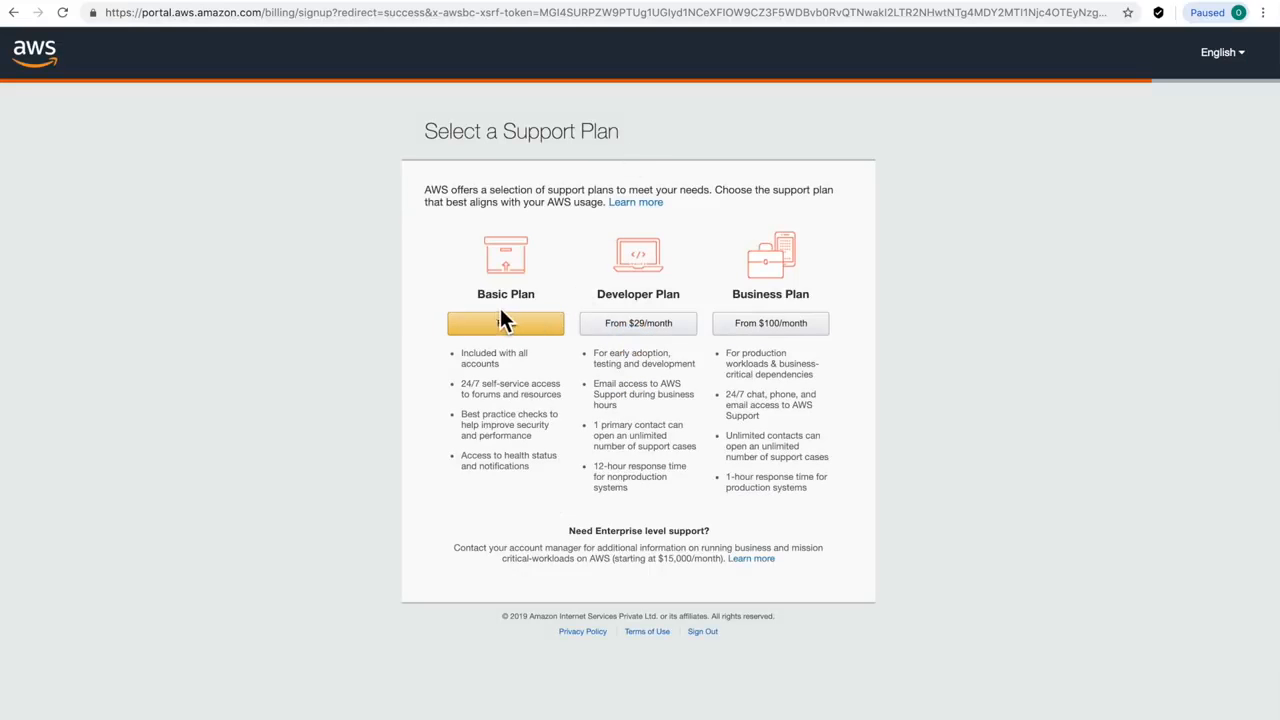
left_click(491, 333)
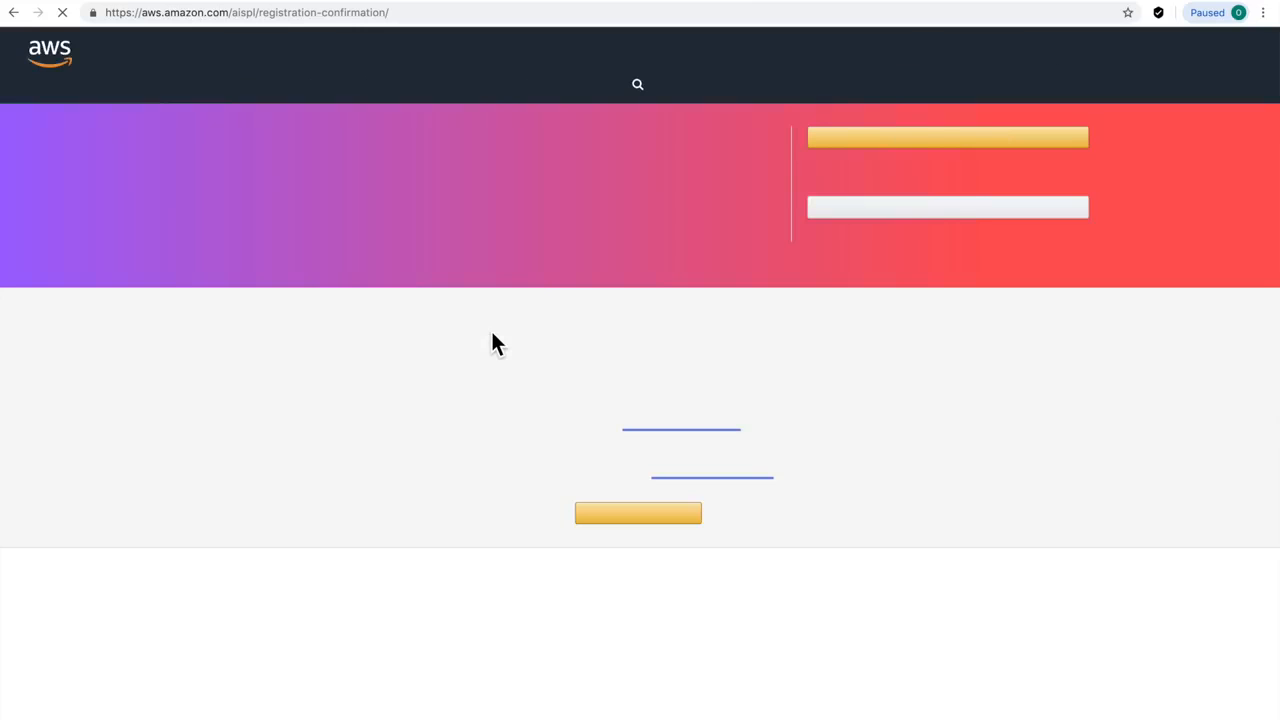
Sign in to the console as root user with the account e-mail and saved password
left_click(928, 148)
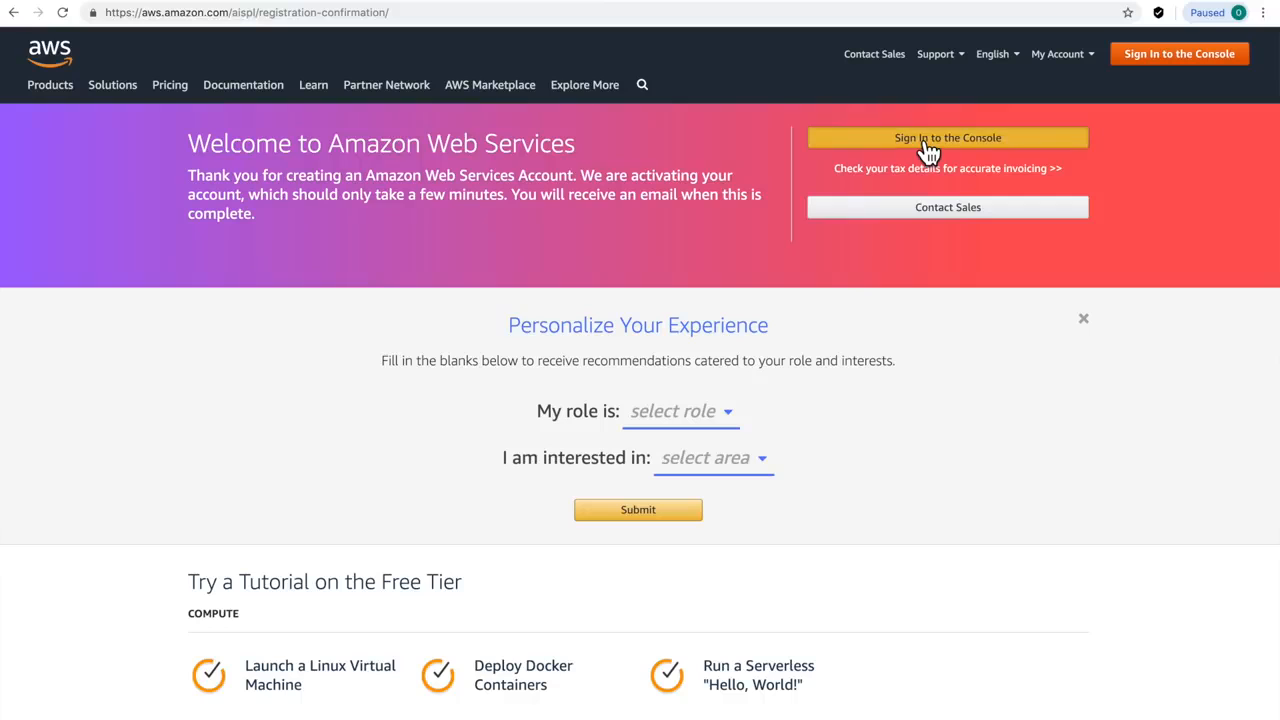
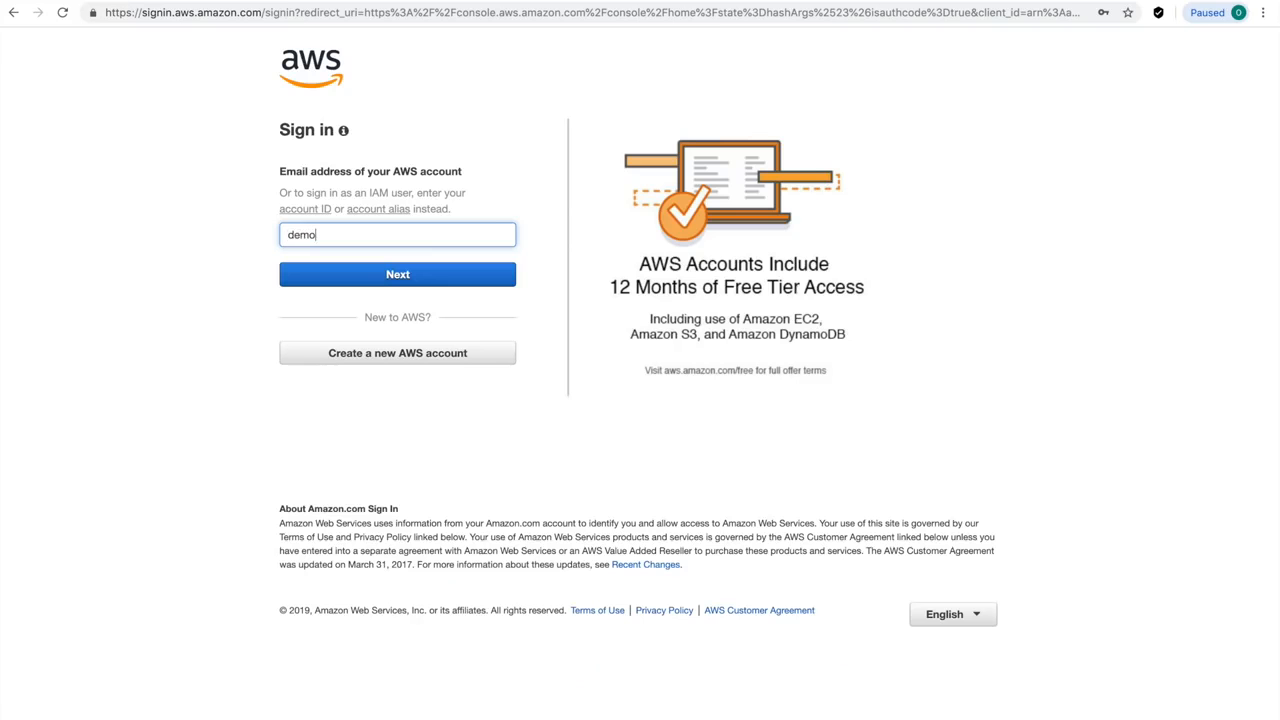
left_click(336, 272)
left_click(335, 231)
left_click(340, 262)
left_click(400, 279)
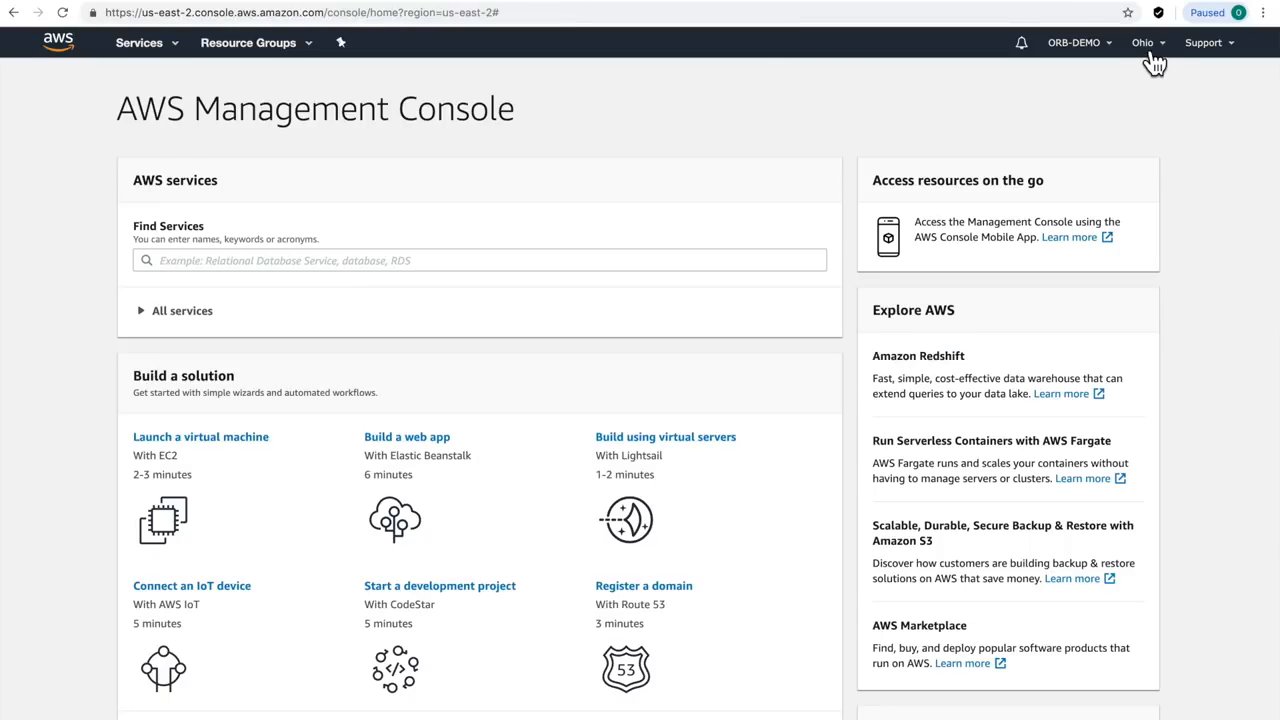
Switch the region to Asia Pacific (Mumbai) and open the EC2 dashboard
left_click(1158, 55)
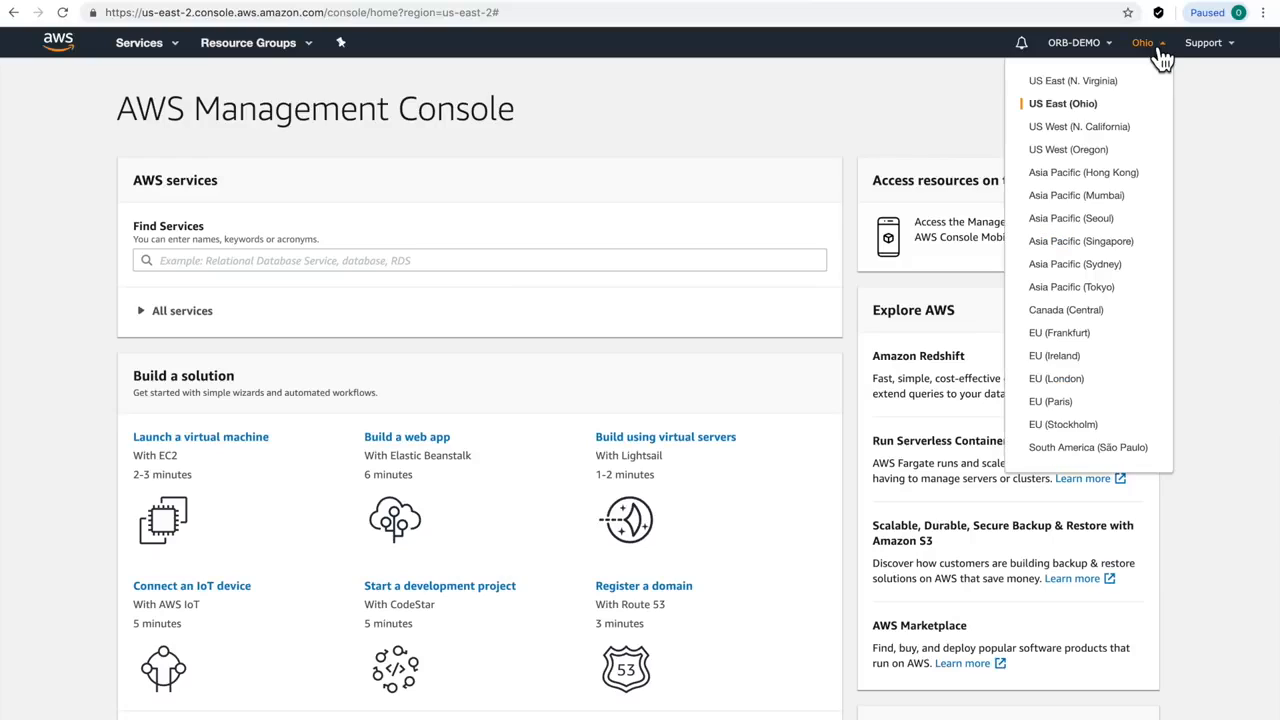
left_click(1072, 198)
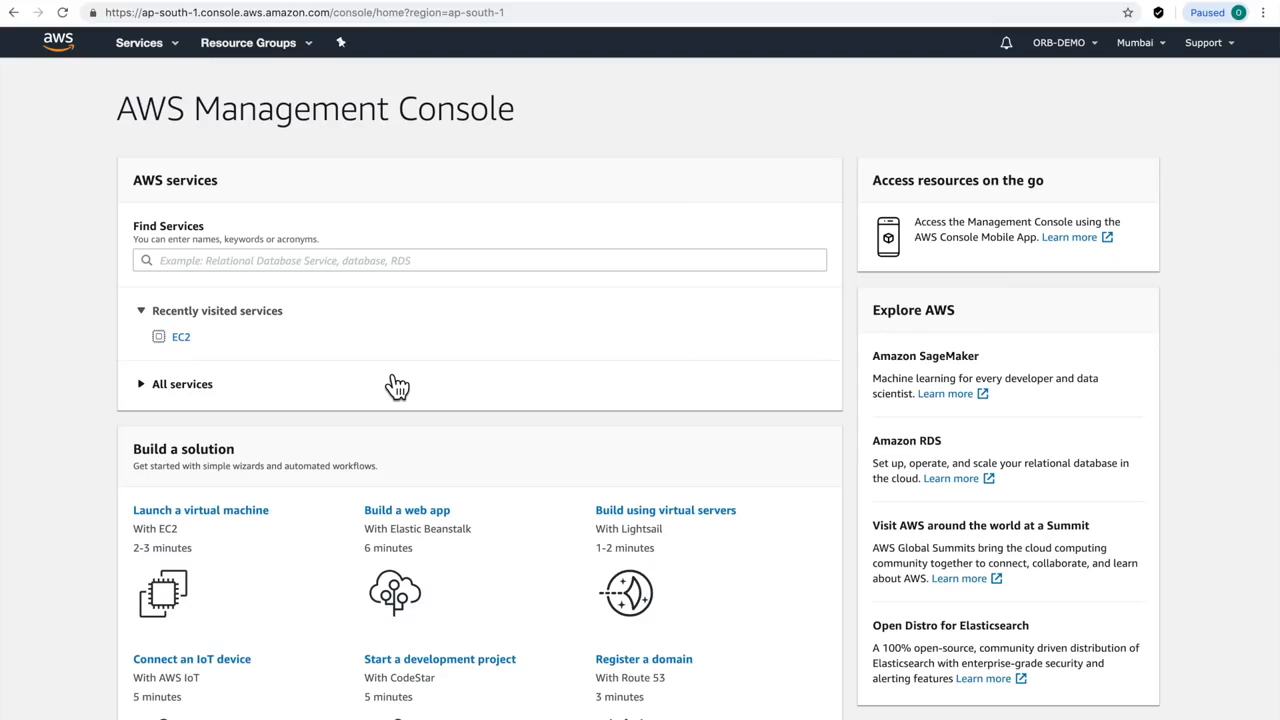
left_click(180, 338)
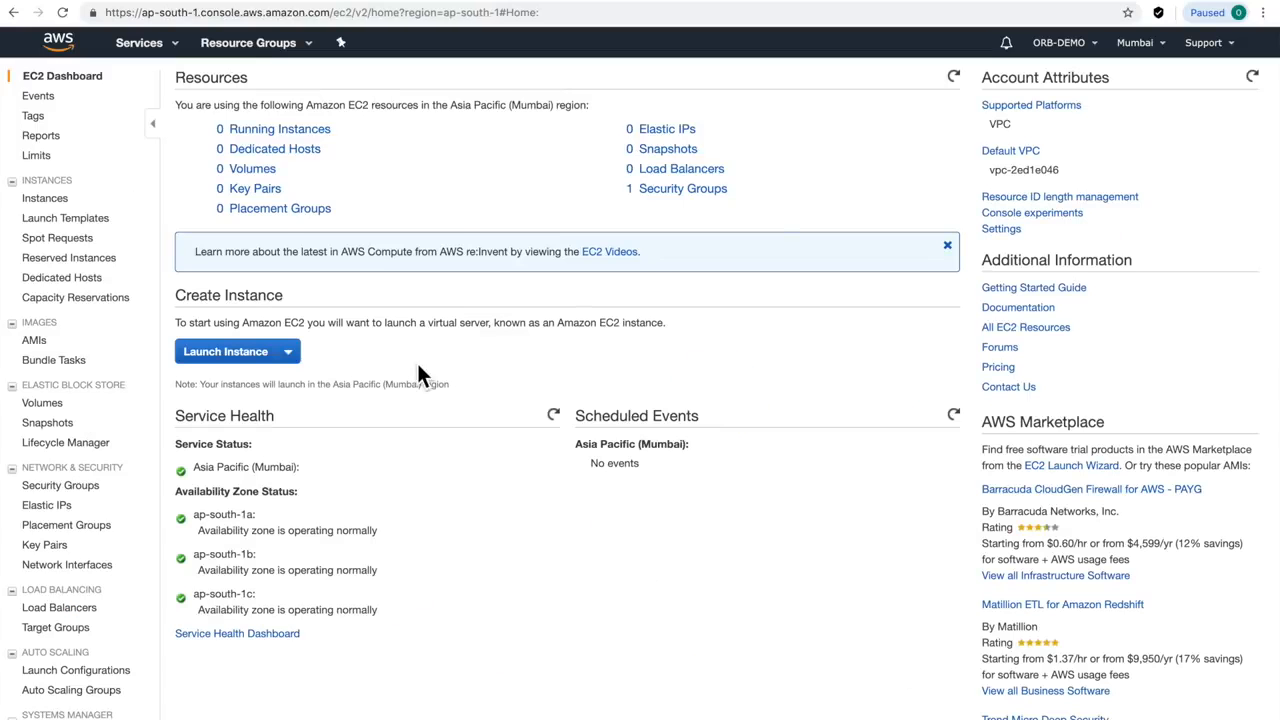
Search public AMIs for 'Metatrader' and launch the Metatrader4-VPS-EC2 image
left_click(38, 342)
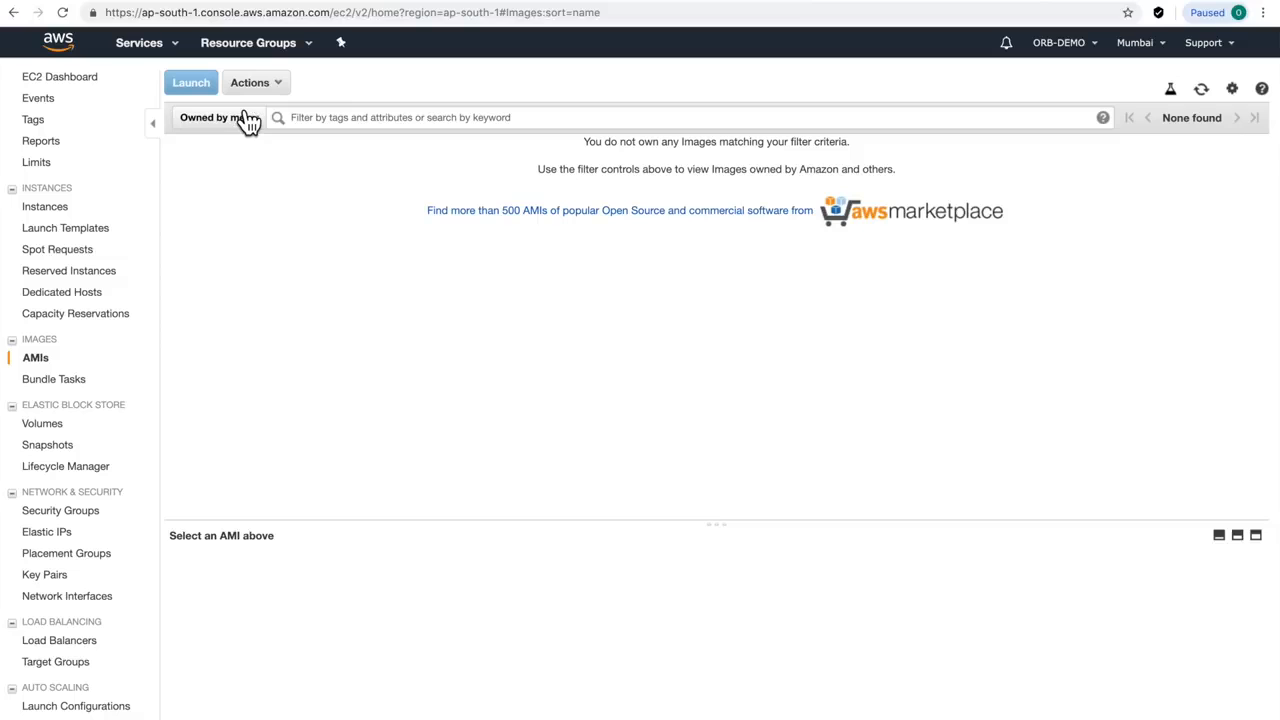
left_click(249, 119)
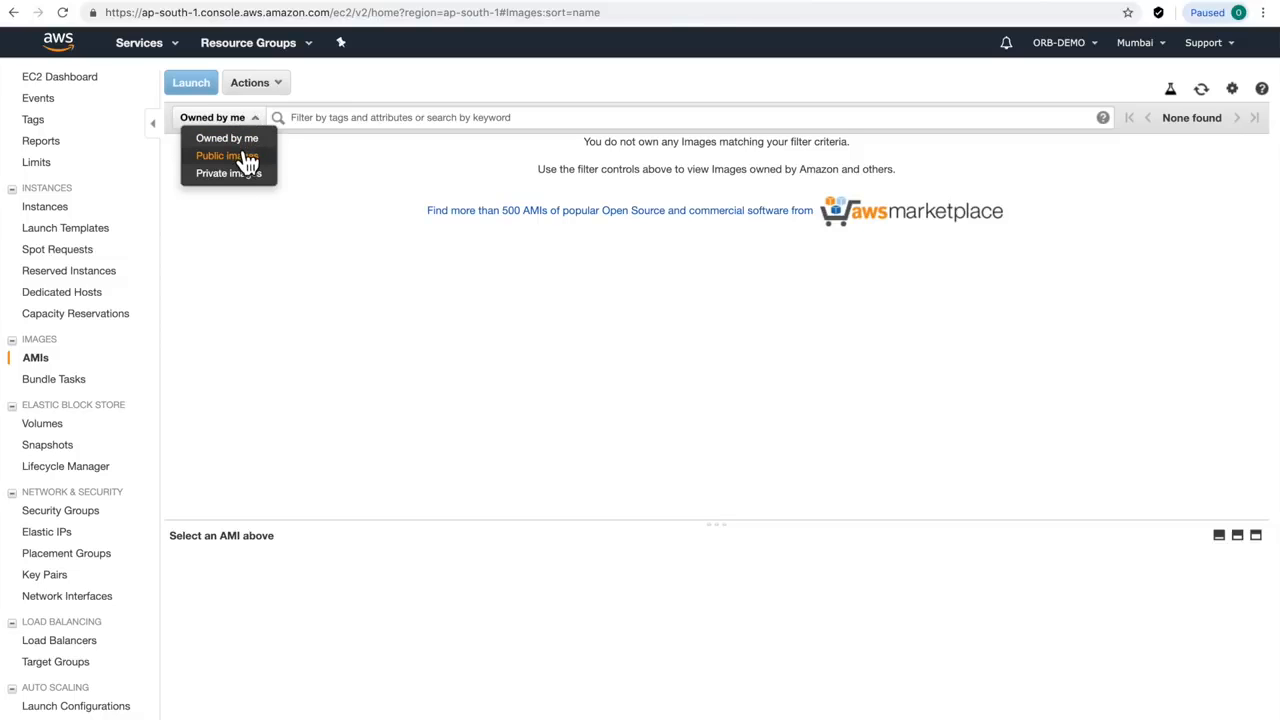
left_click(247, 158)
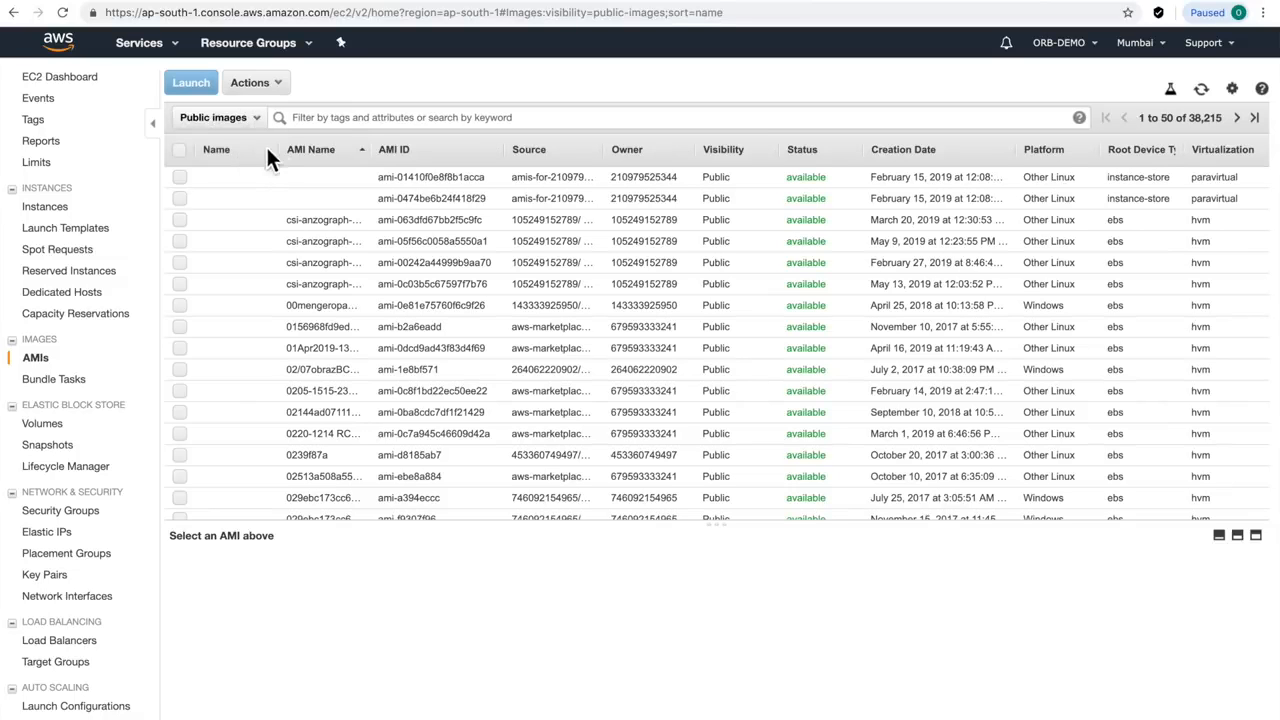
left_click(305, 118)
type("Meta")
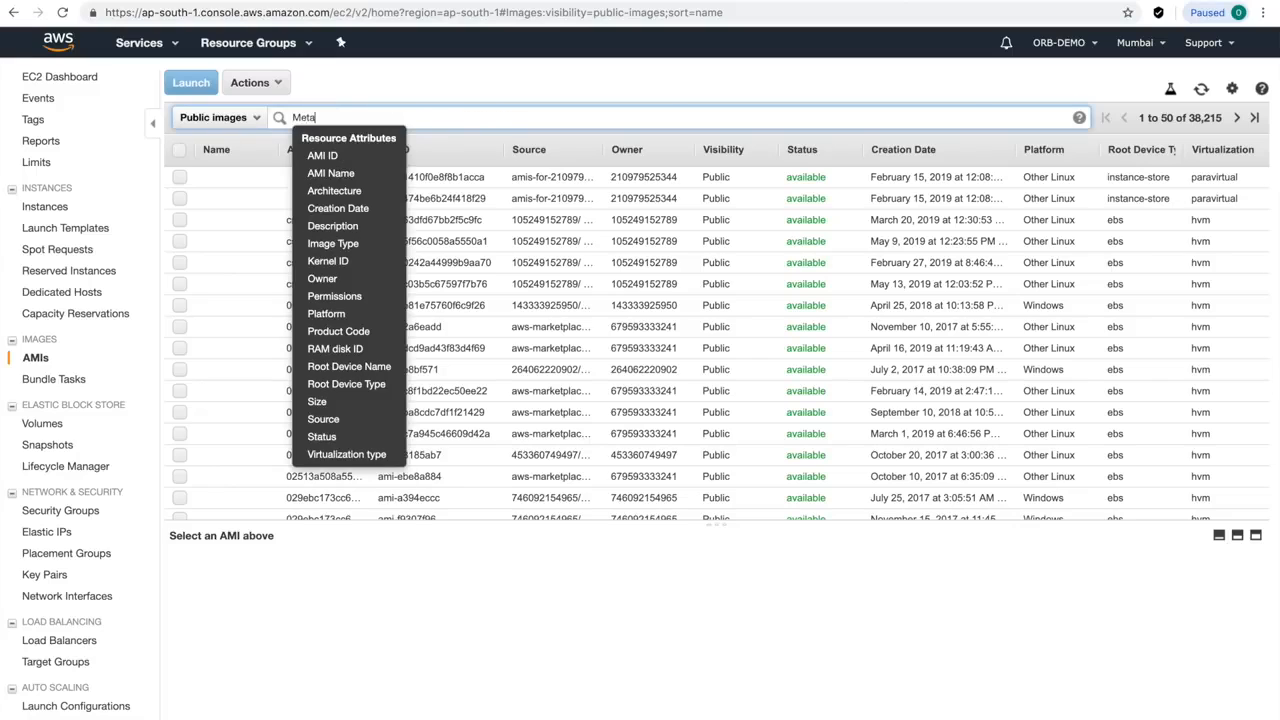
type("trader")
key("Return")
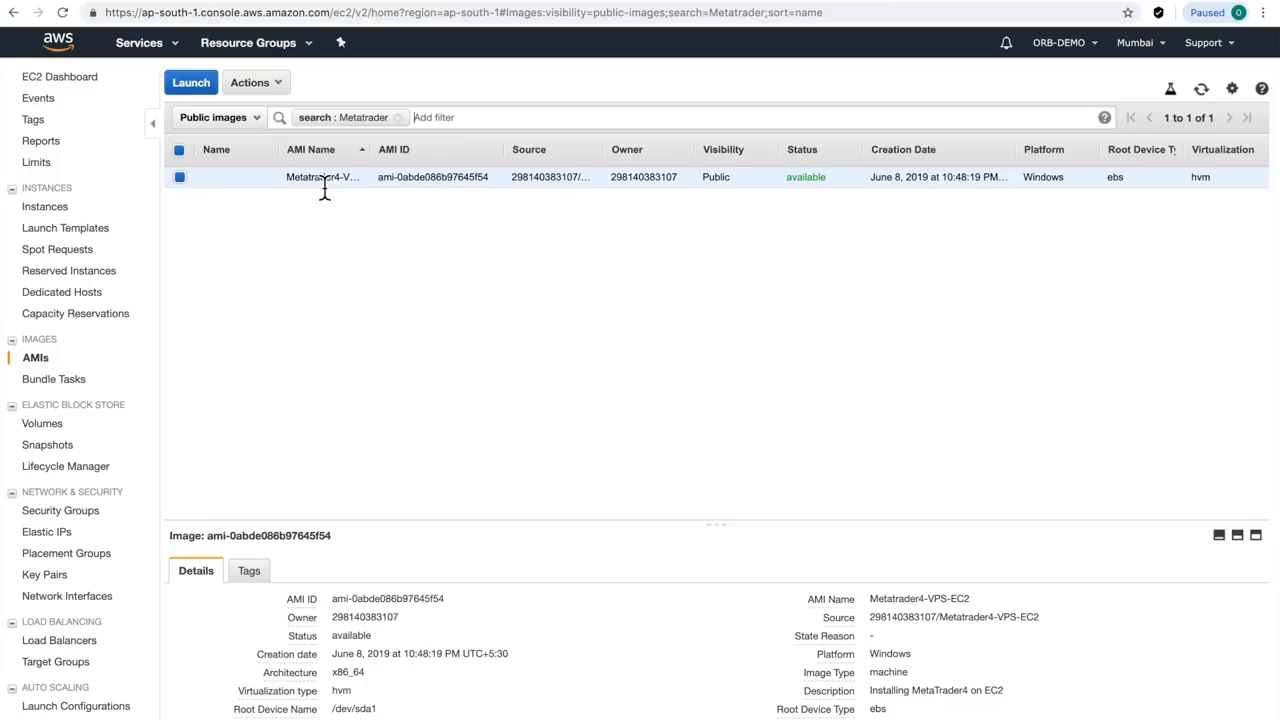
left_click(190, 88)
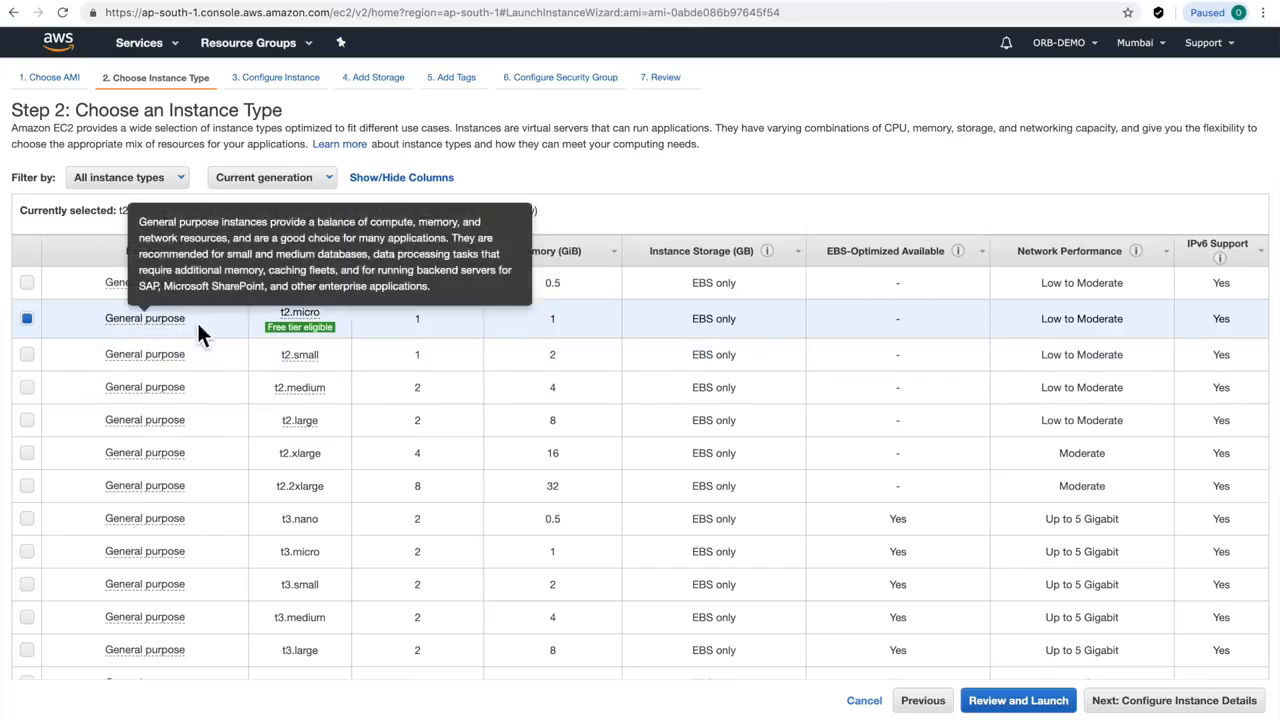
Review the t2.micro instance settings and launch it
mouse_move(282, 332)
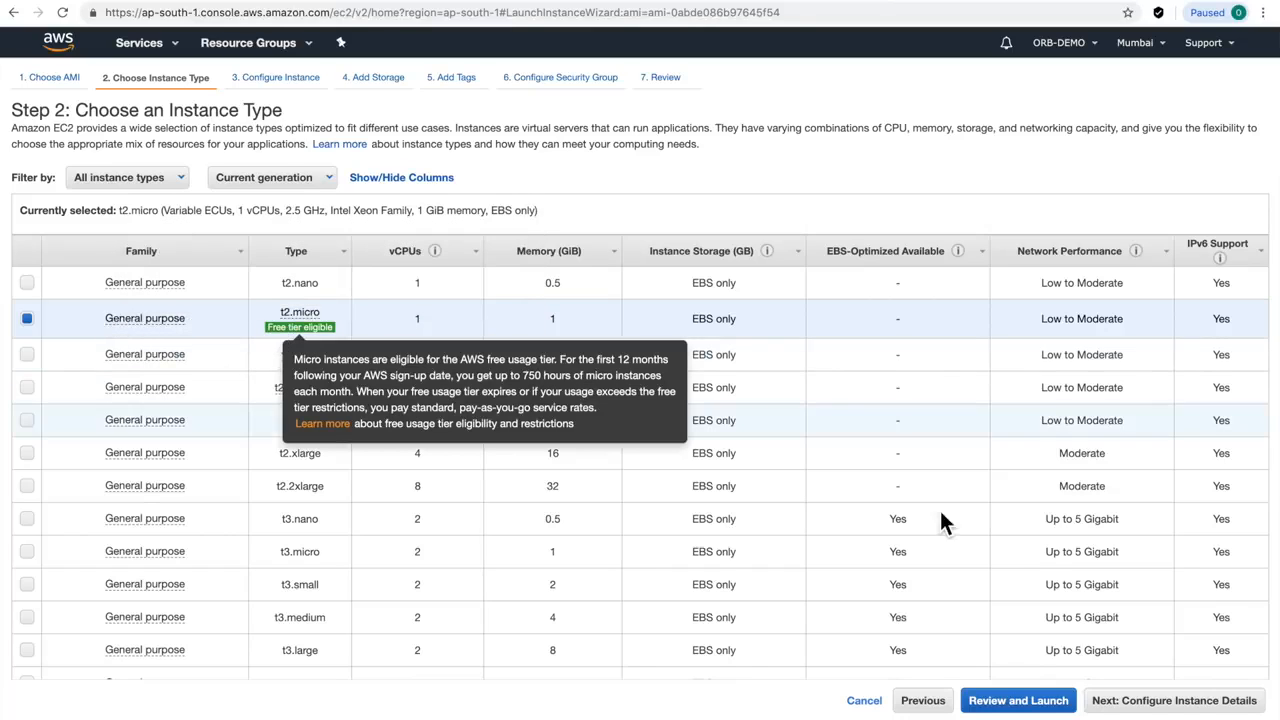
left_click(1046, 704)
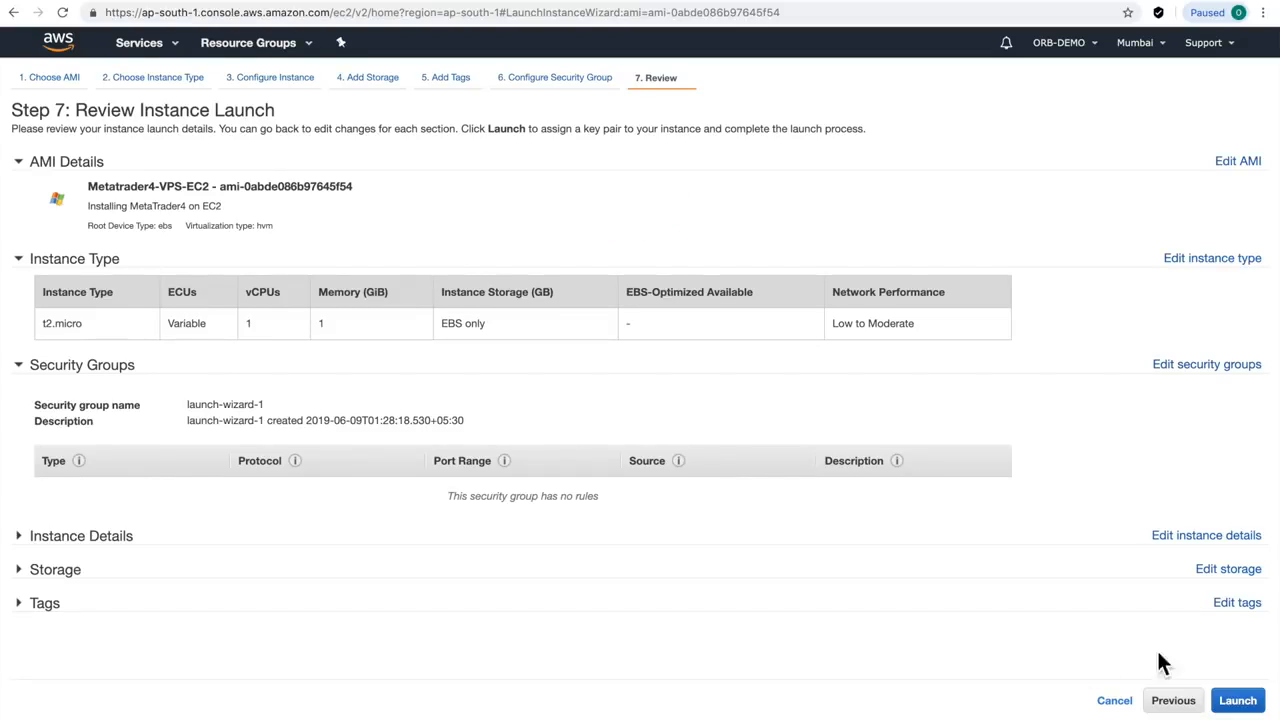
left_click(1245, 705)
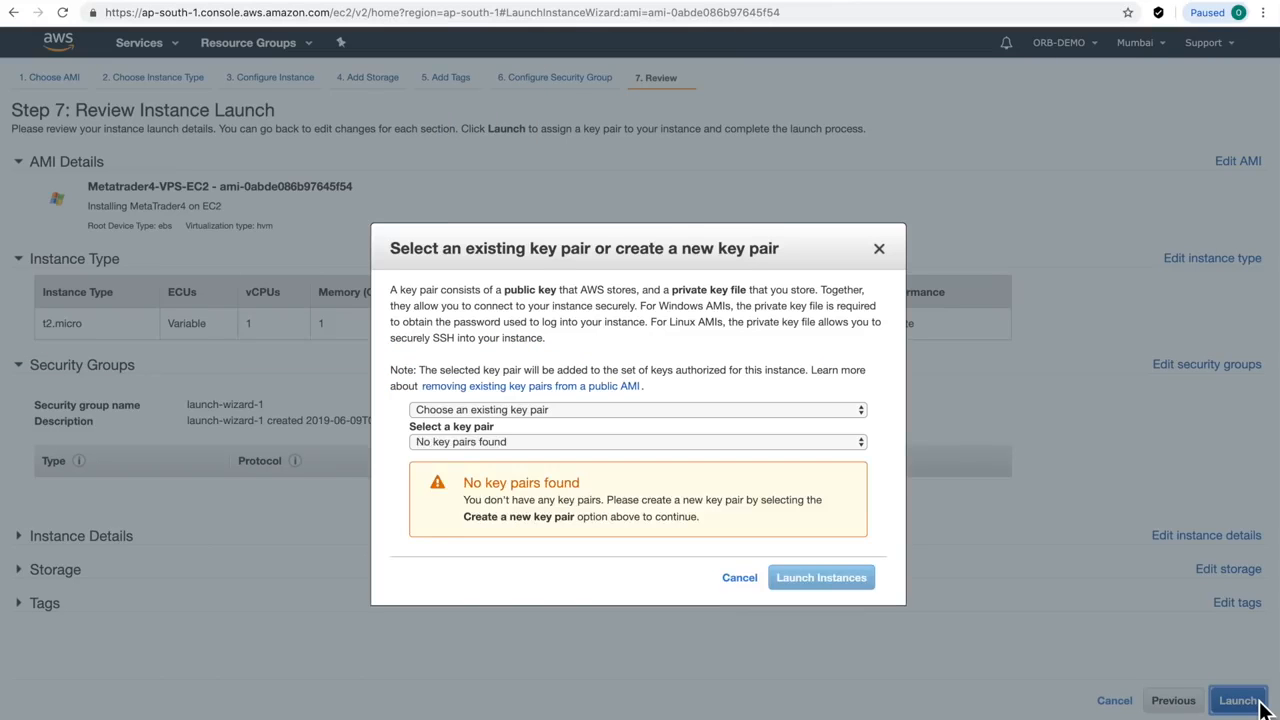
Create key pair ORB-DEMO-VPSEC2, save its .pem to Downloads, and launch the instance
left_click(598, 410)
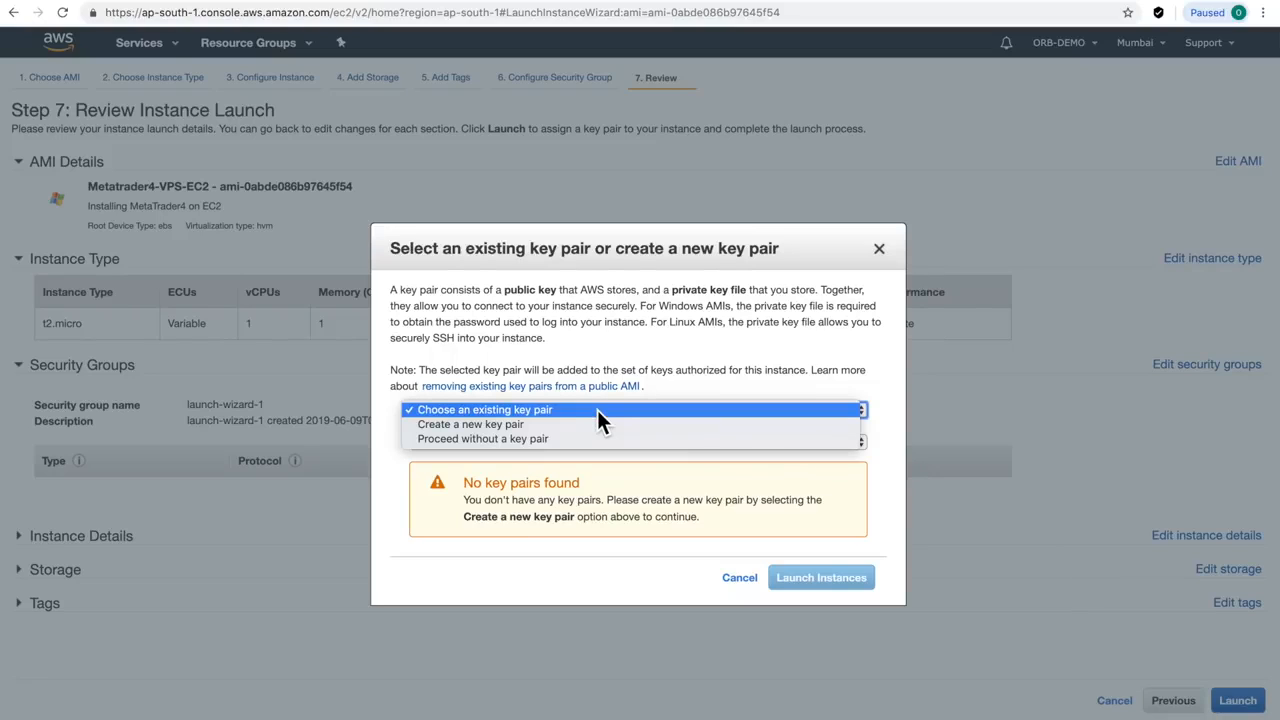
left_click(527, 429)
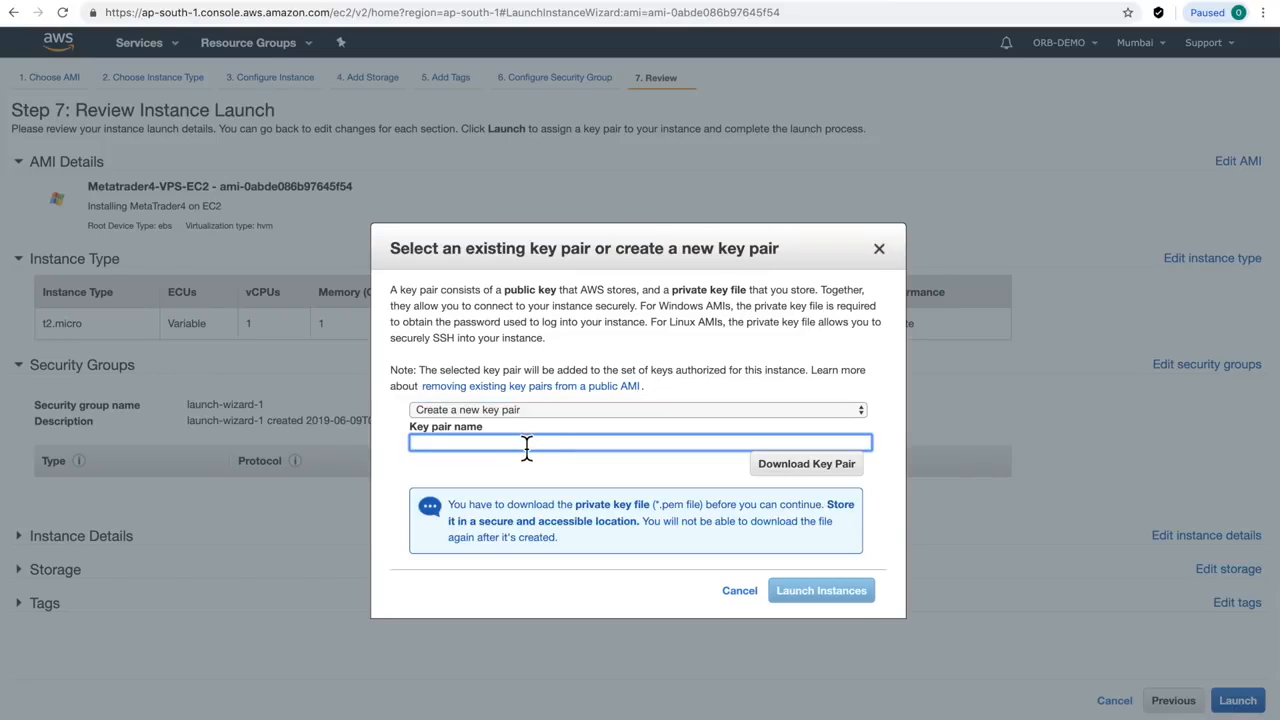
type("ORB-DEMO-VPSEC2")
left_click(798, 467)
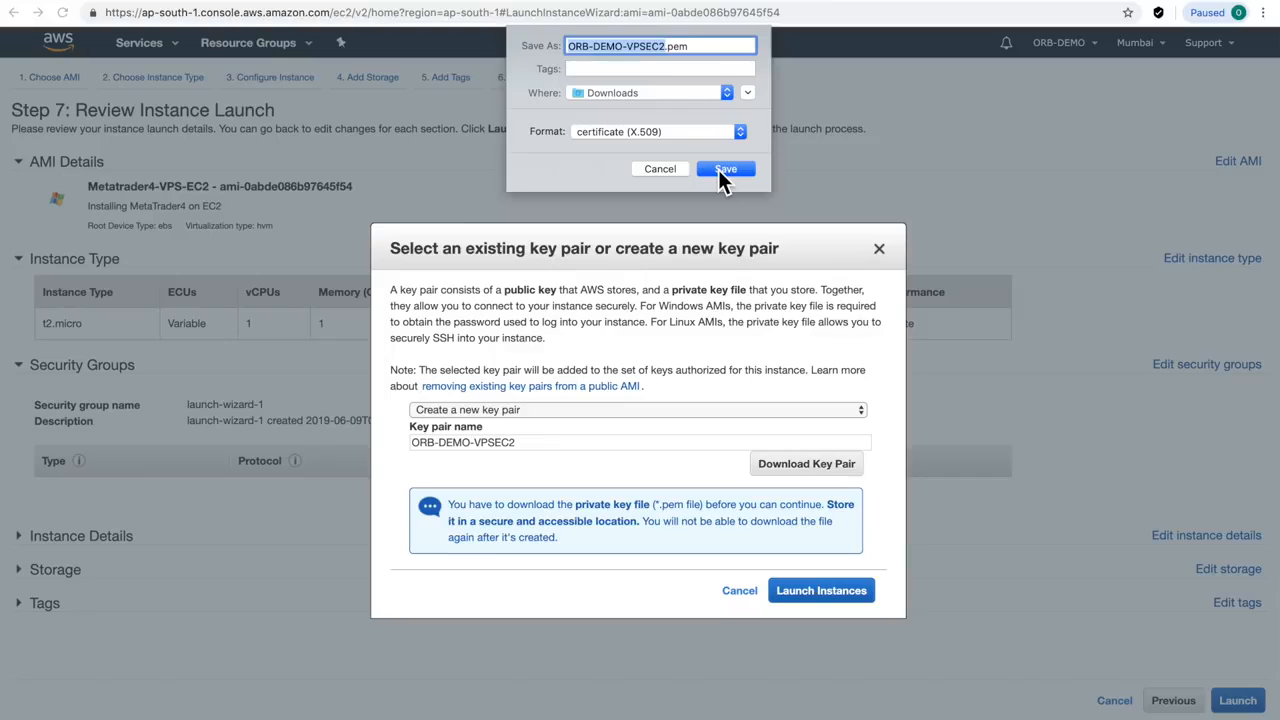
left_click(722, 170)
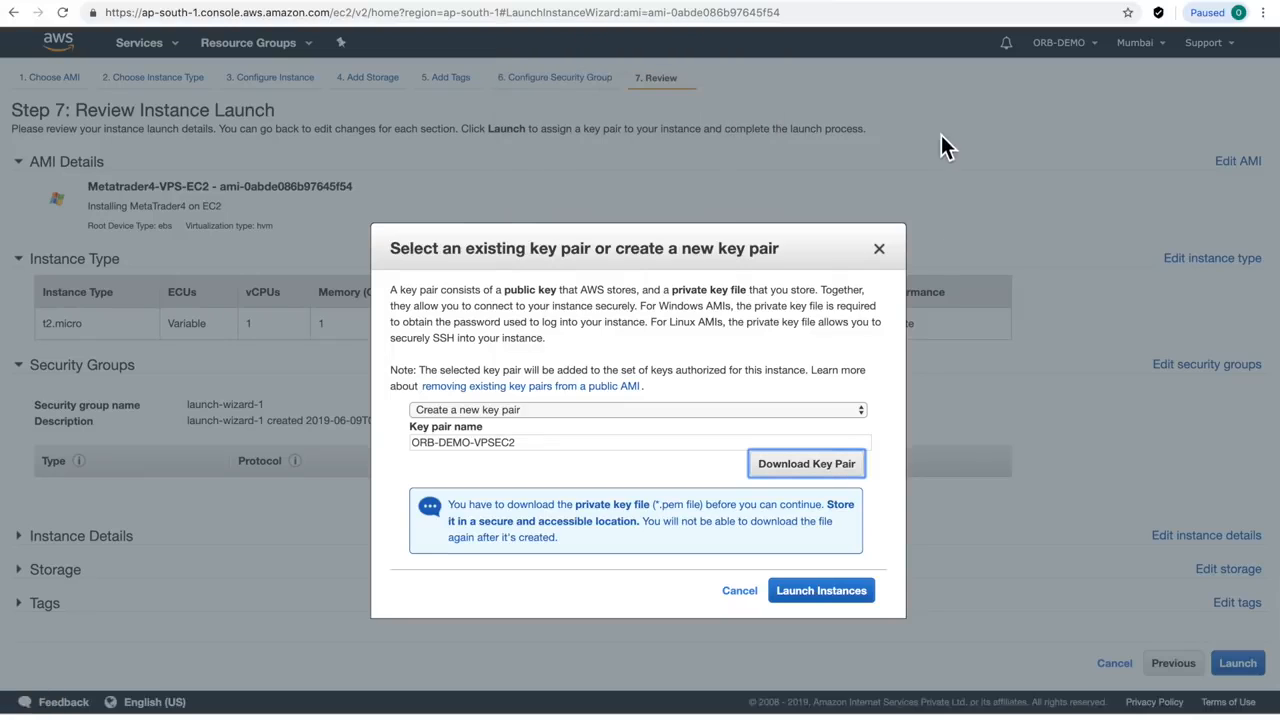
left_click(822, 604)
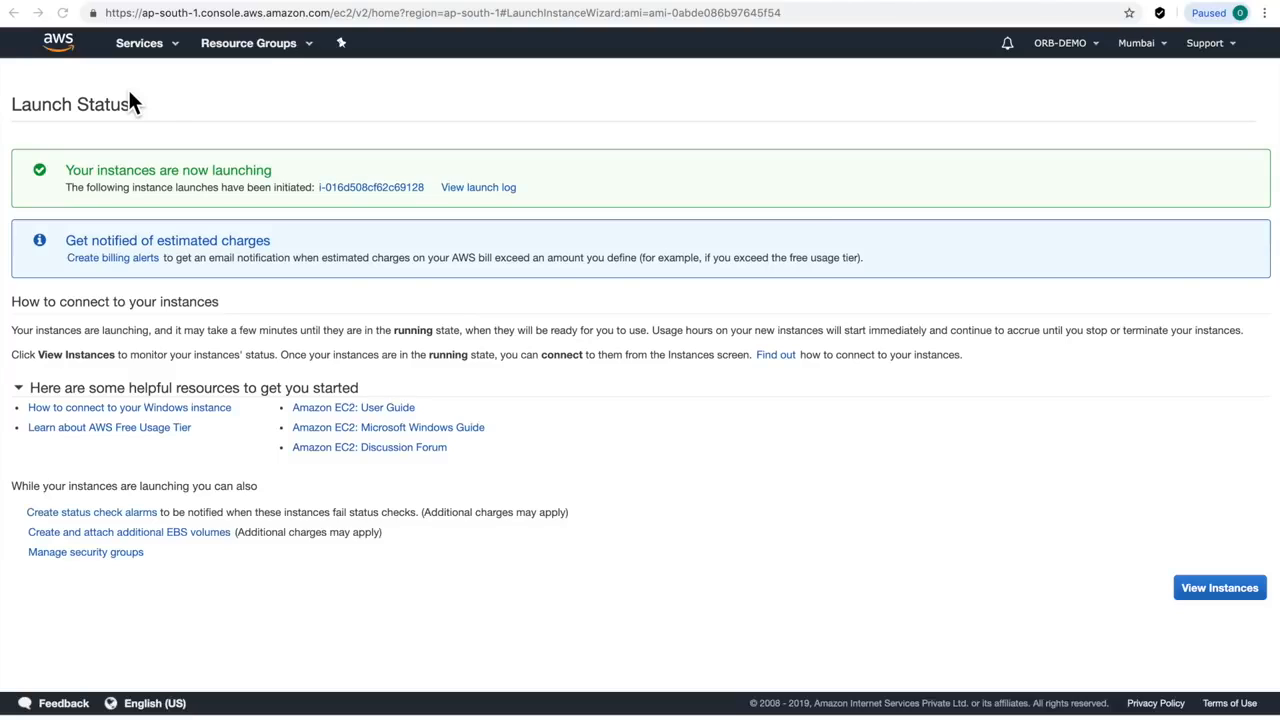
Return to the console home and reopen EC2 from recently visited services
left_click(58, 44)
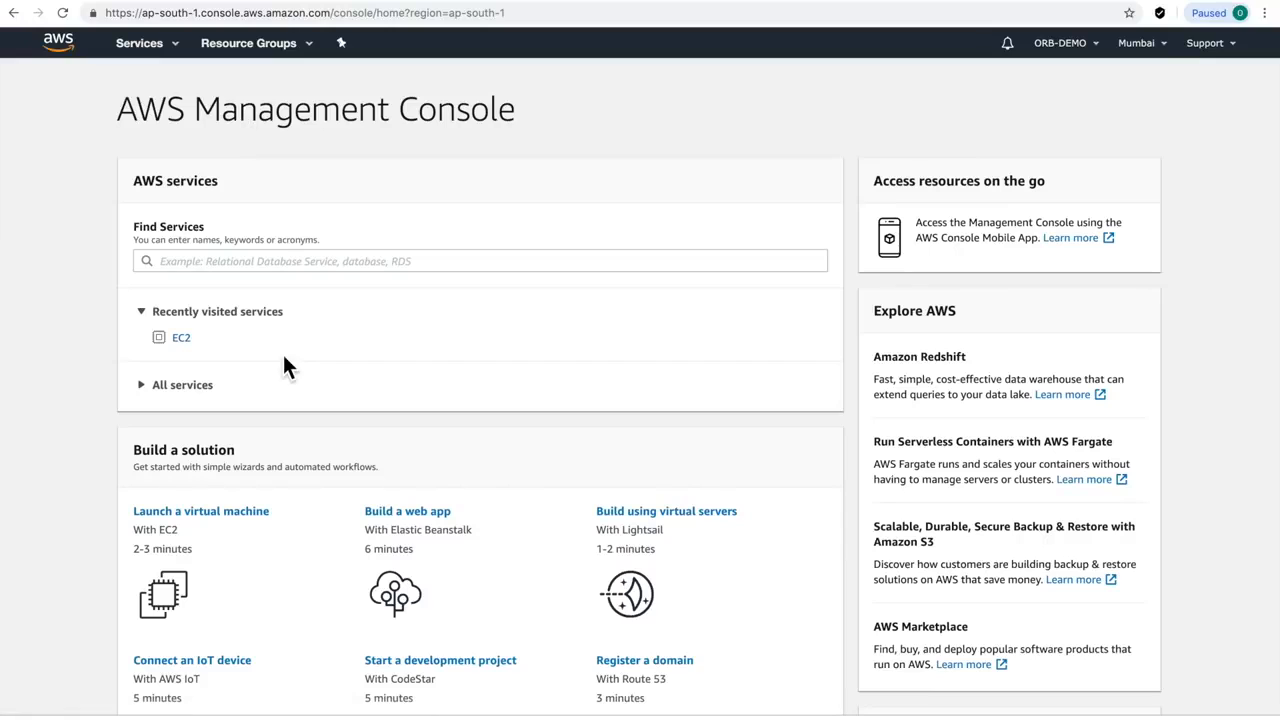
left_click(181, 340)
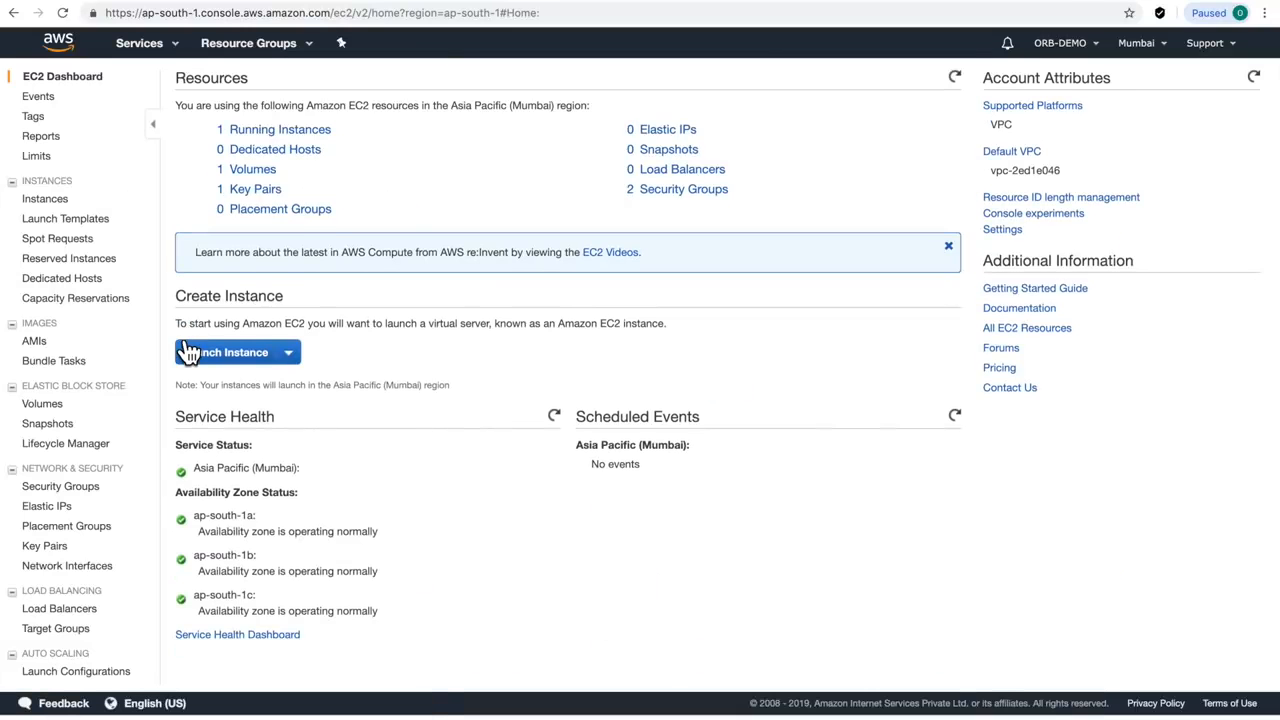
View the running t2.micro instance, then go to the Elastic IPs page
left_click(258, 135)
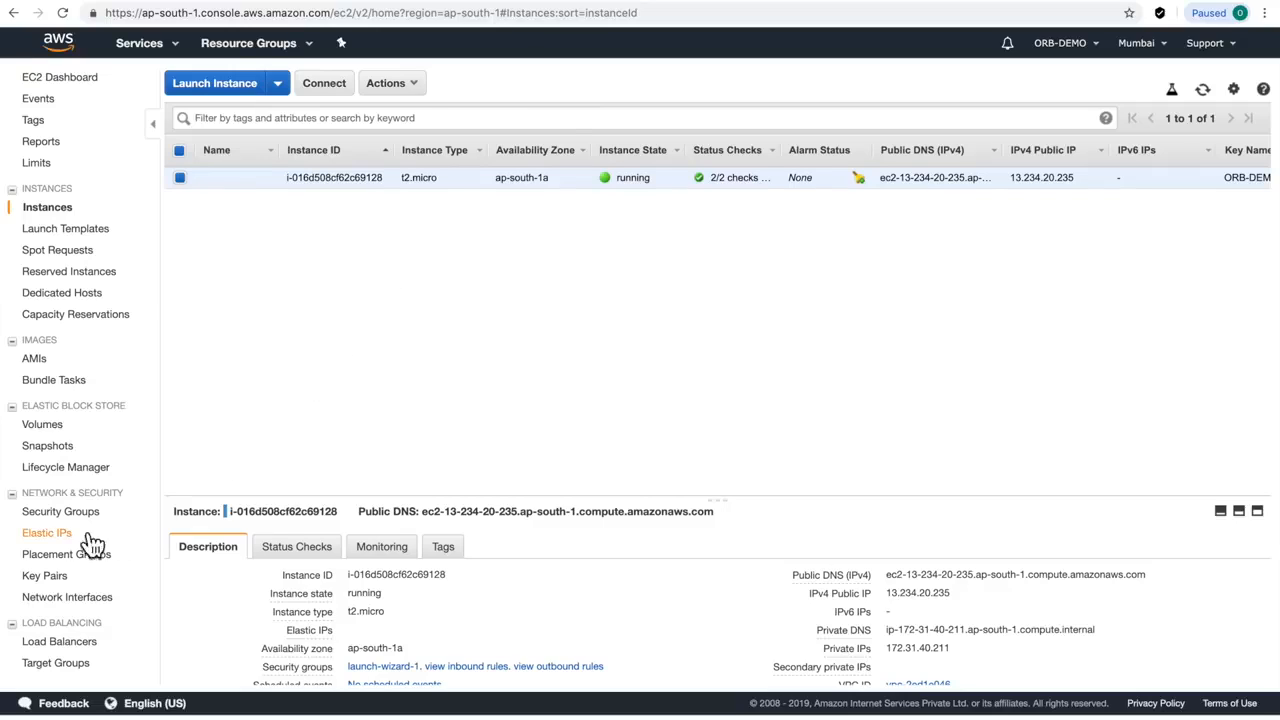
left_click(48, 535)
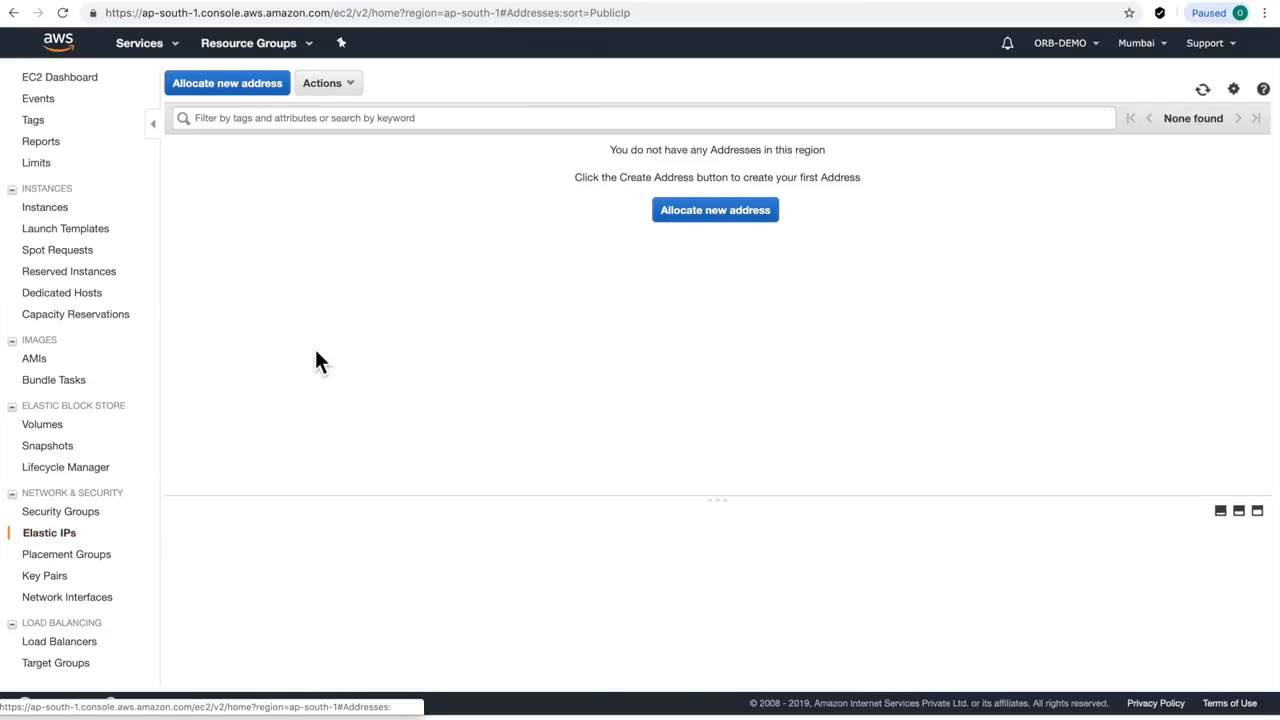
Allocate the new Elastic IP 13.234.52.225 and return to the address list
left_click(710, 212)
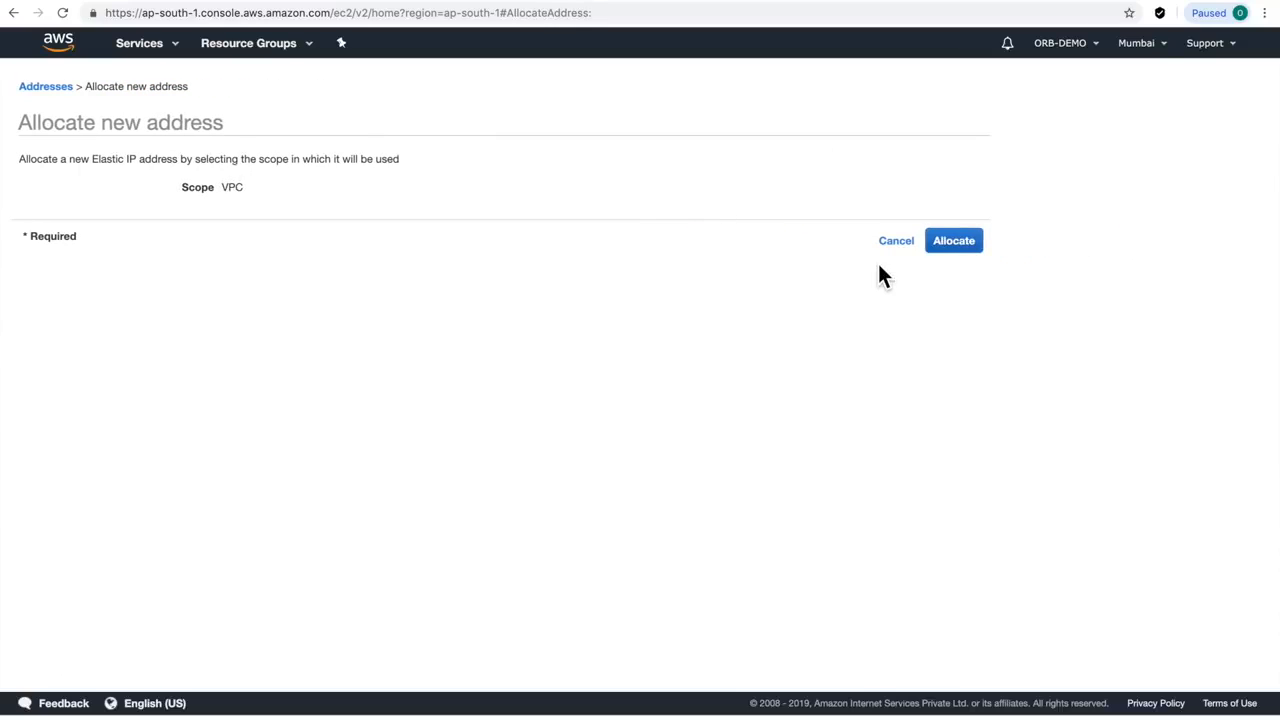
left_click(956, 244)
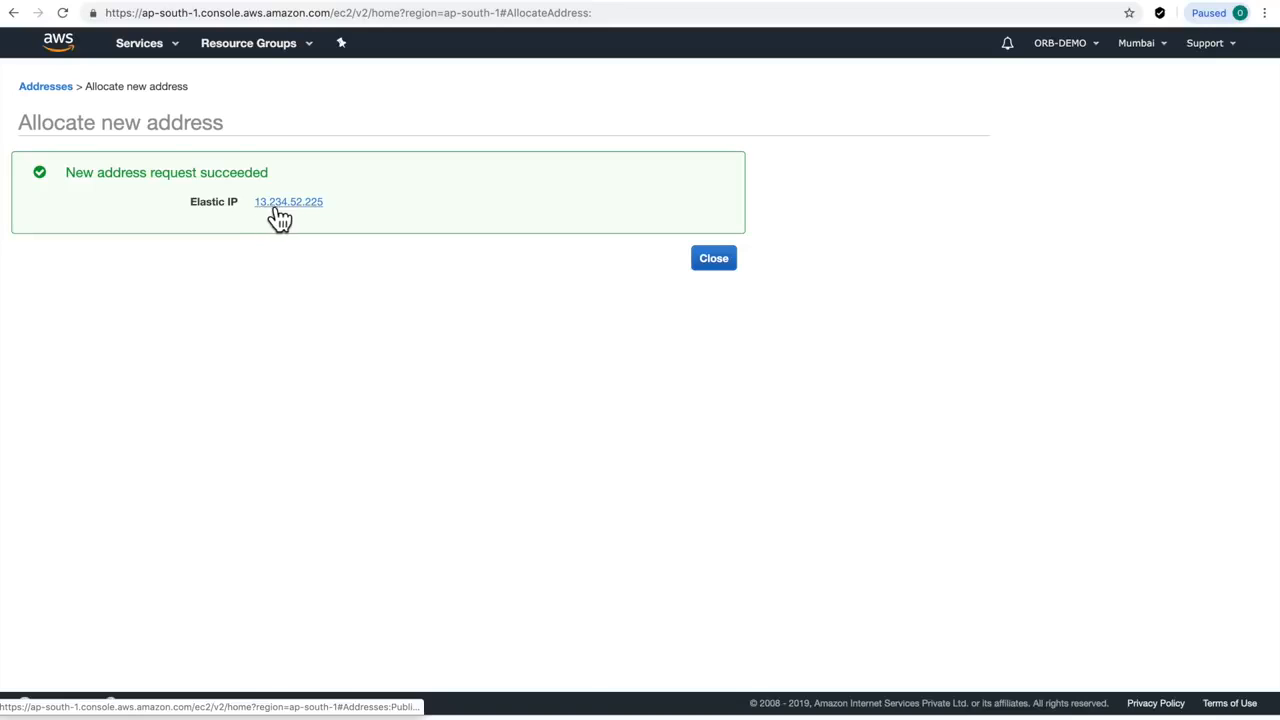
left_click(712, 262)
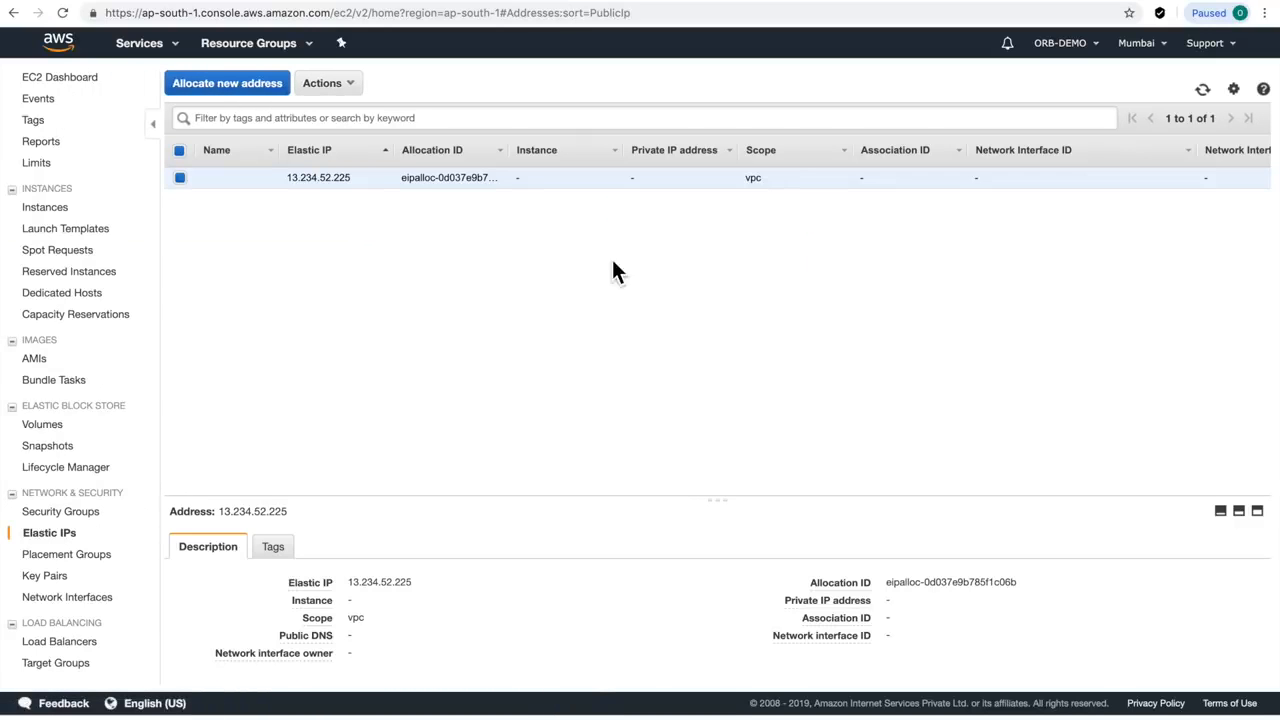
Associate Elastic IP 13.234.52.225 with instance i-016d508cf62c69128 at 172.31.40.211, then return to the EC2 Dashboard
right_click(323, 180)
key("ctrl+c")
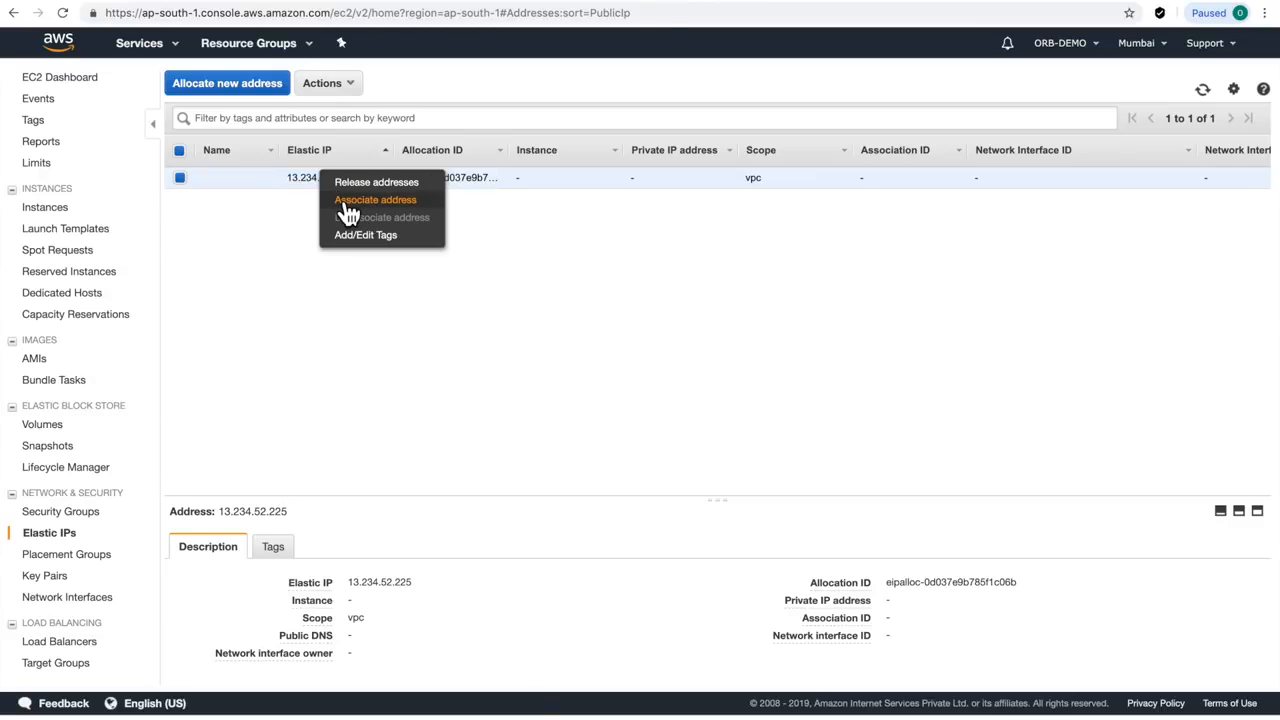
left_click(347, 204)
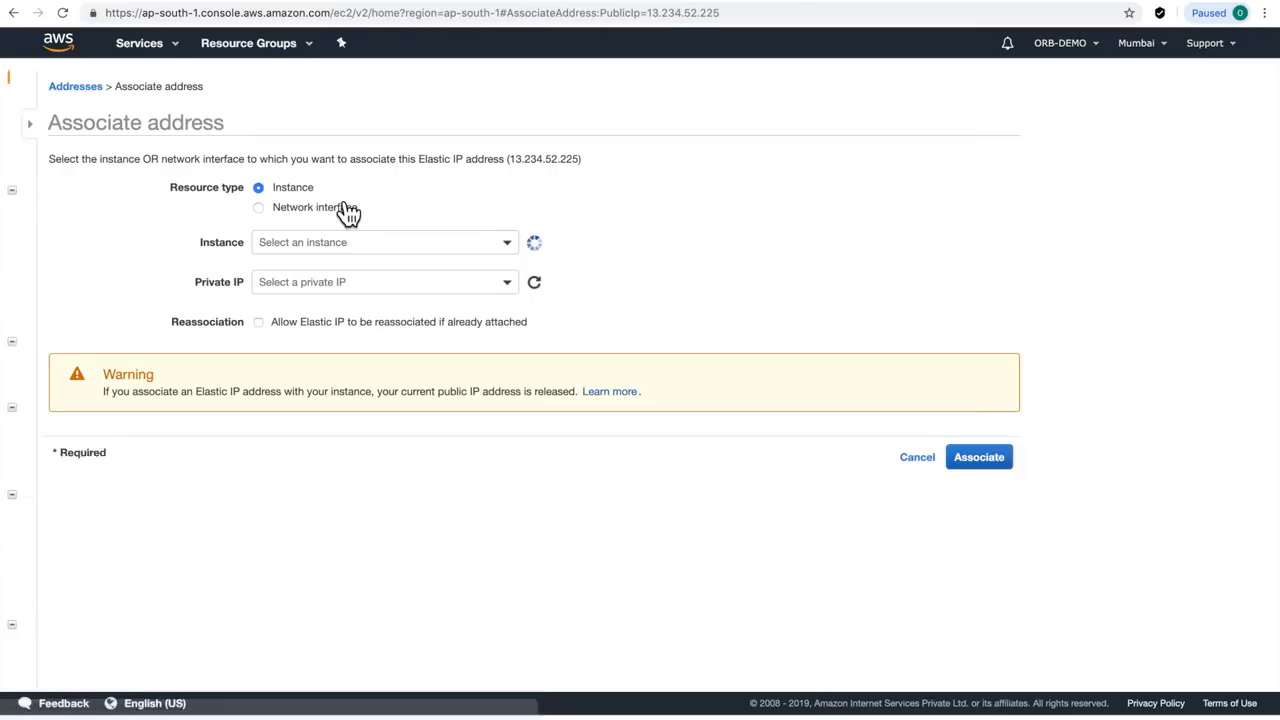
left_click(428, 244)
left_click(314, 336)
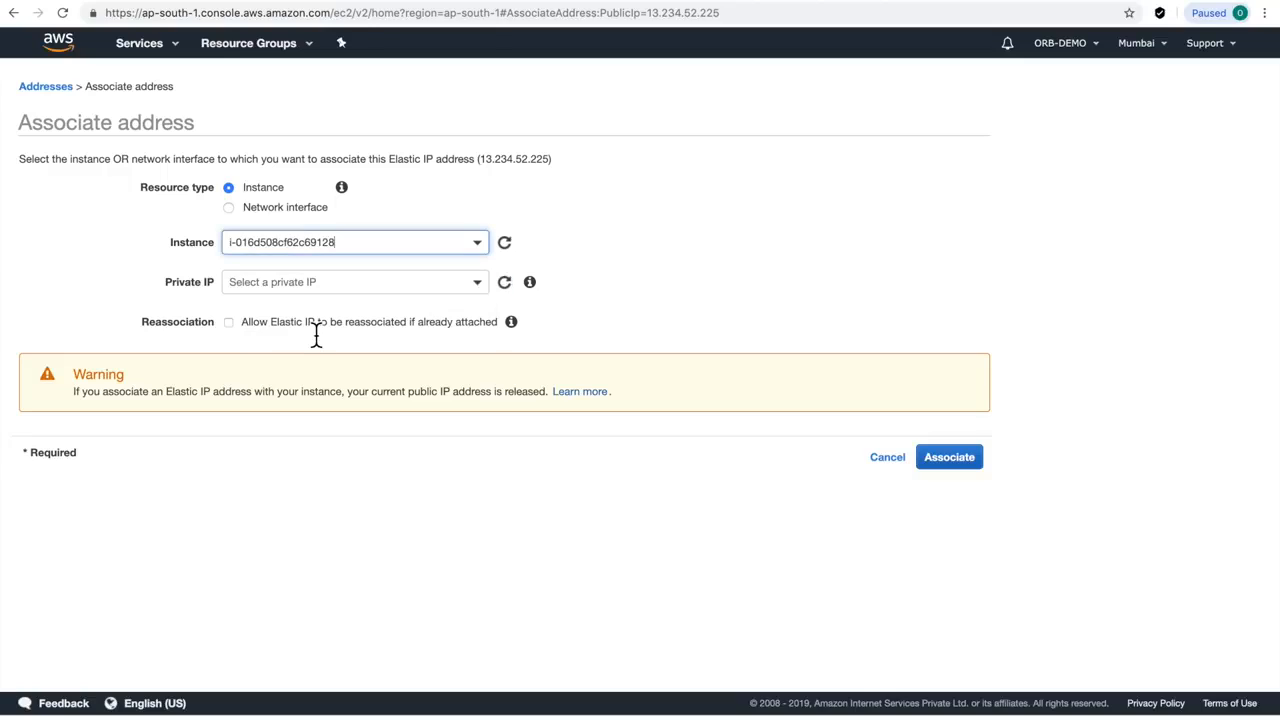
left_click(479, 289)
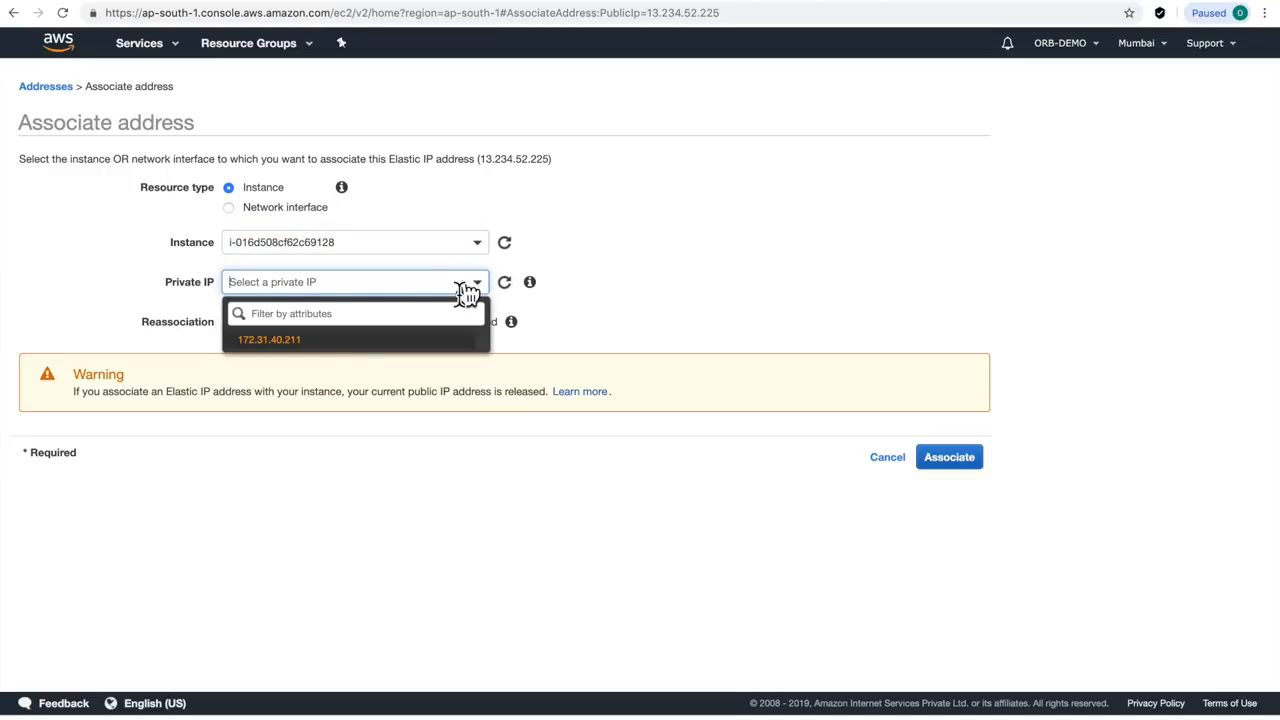
left_click(300, 345)
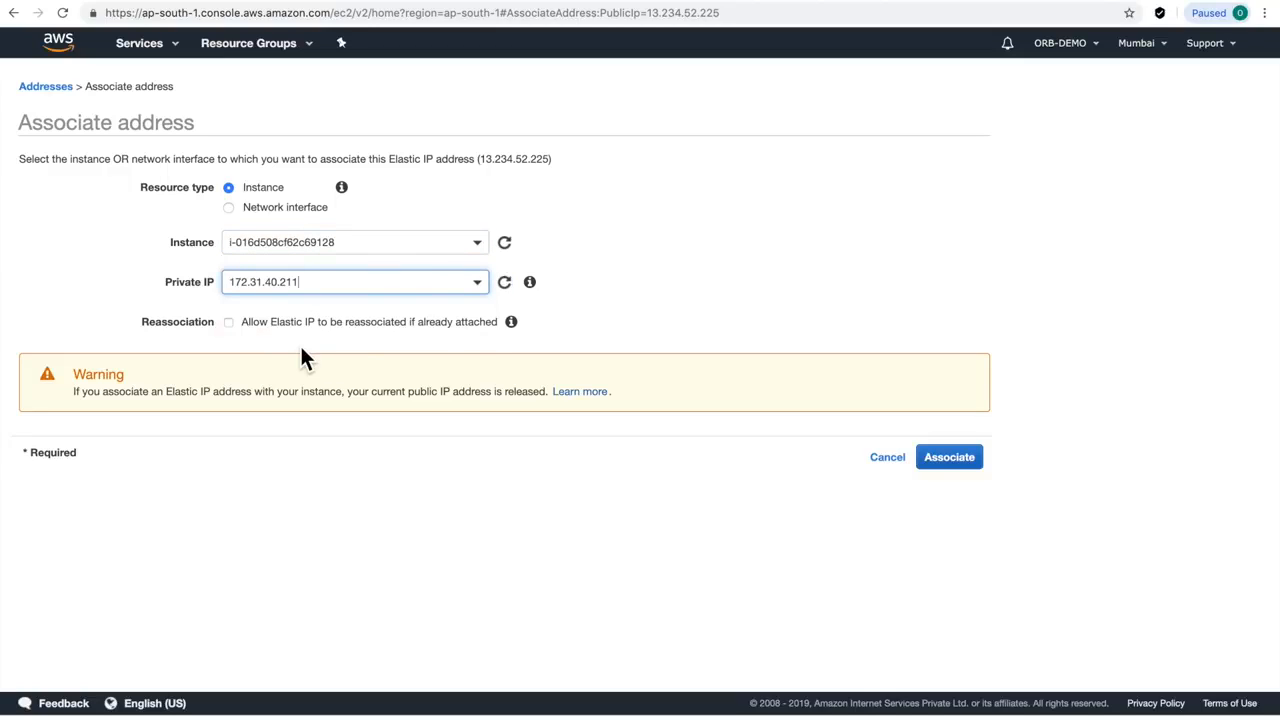
left_click(935, 457)
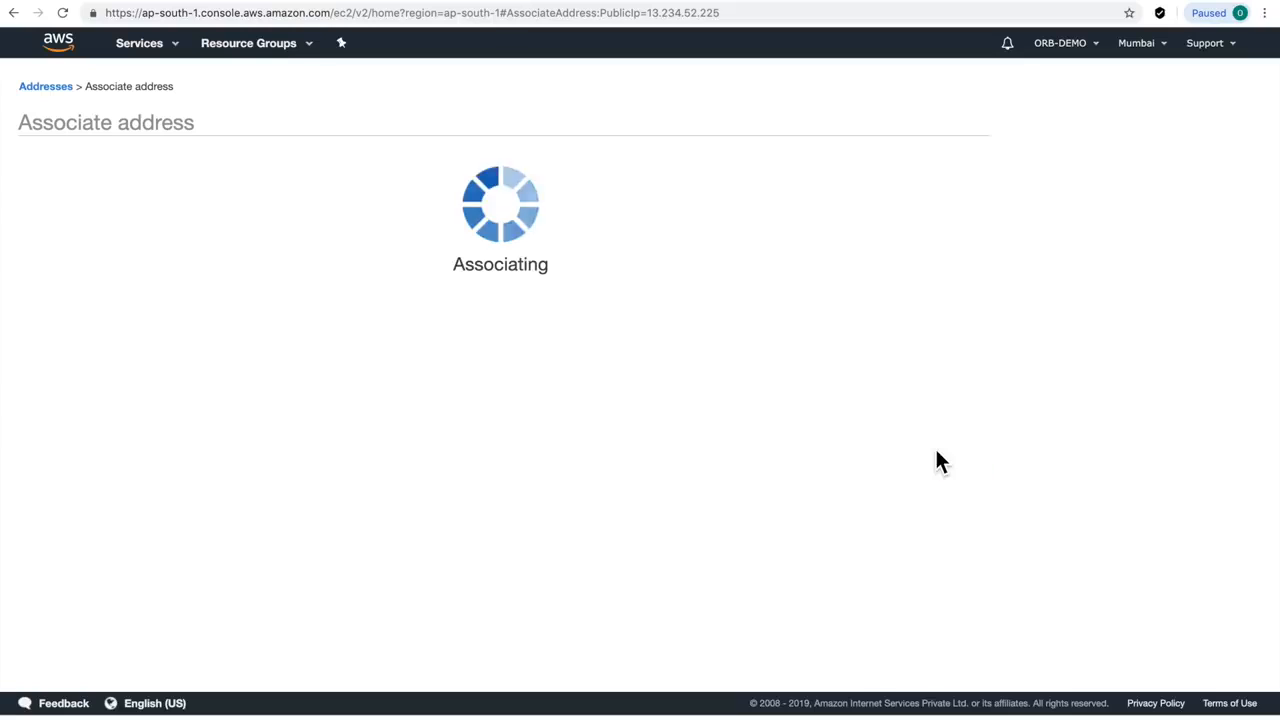
left_click(714, 228)
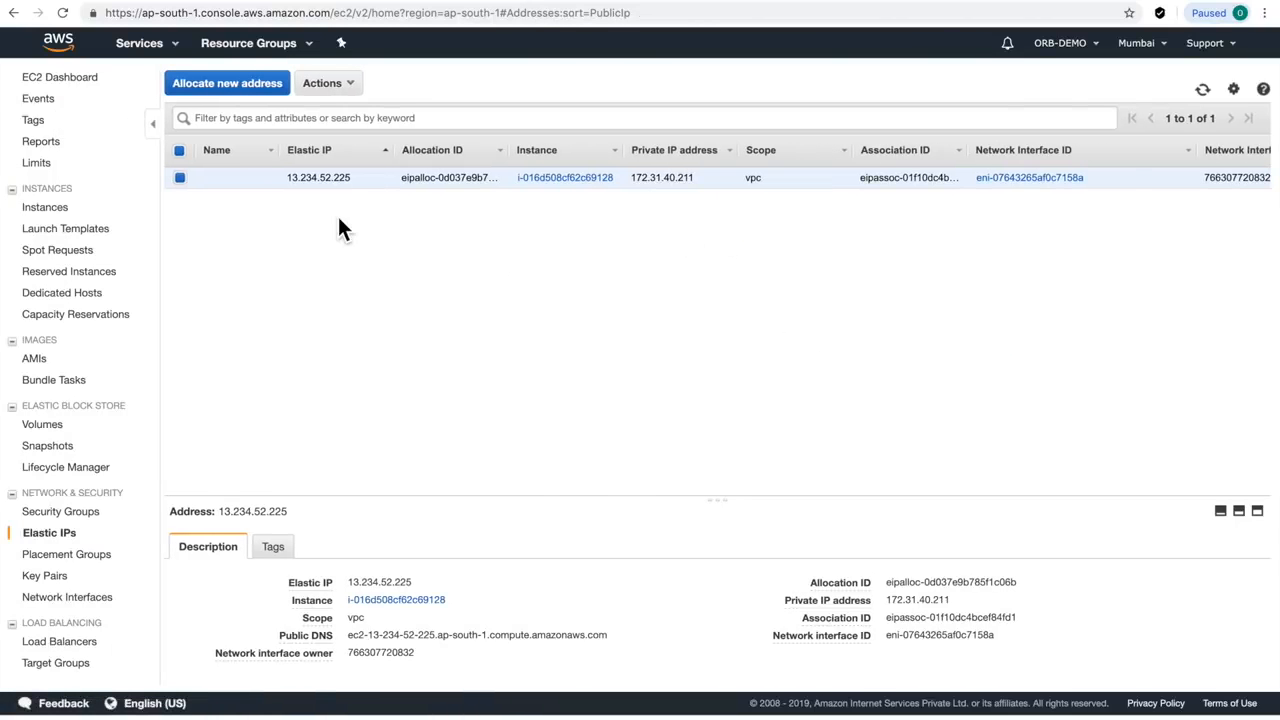
left_click(74, 80)
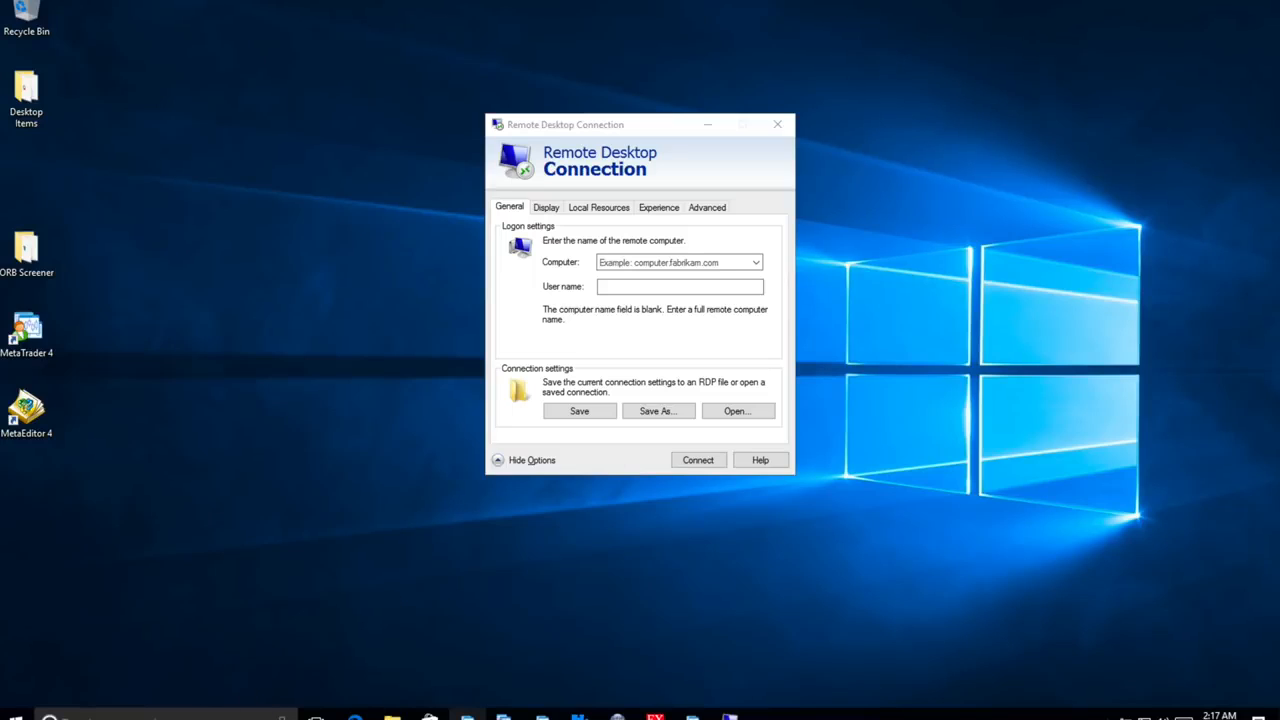
Launch Remote Desktop Connection for 13.234.52.225 with user Administrator and remembered credentials
left_click(131, 712)
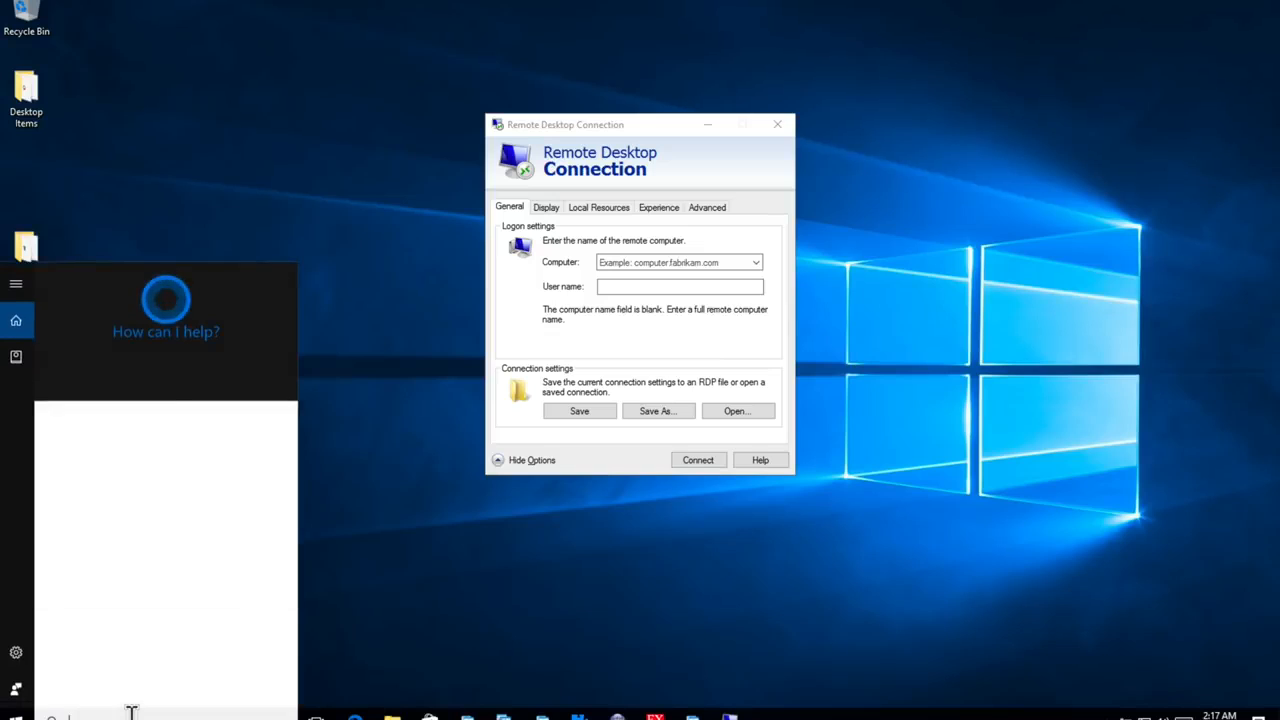
type("remote")
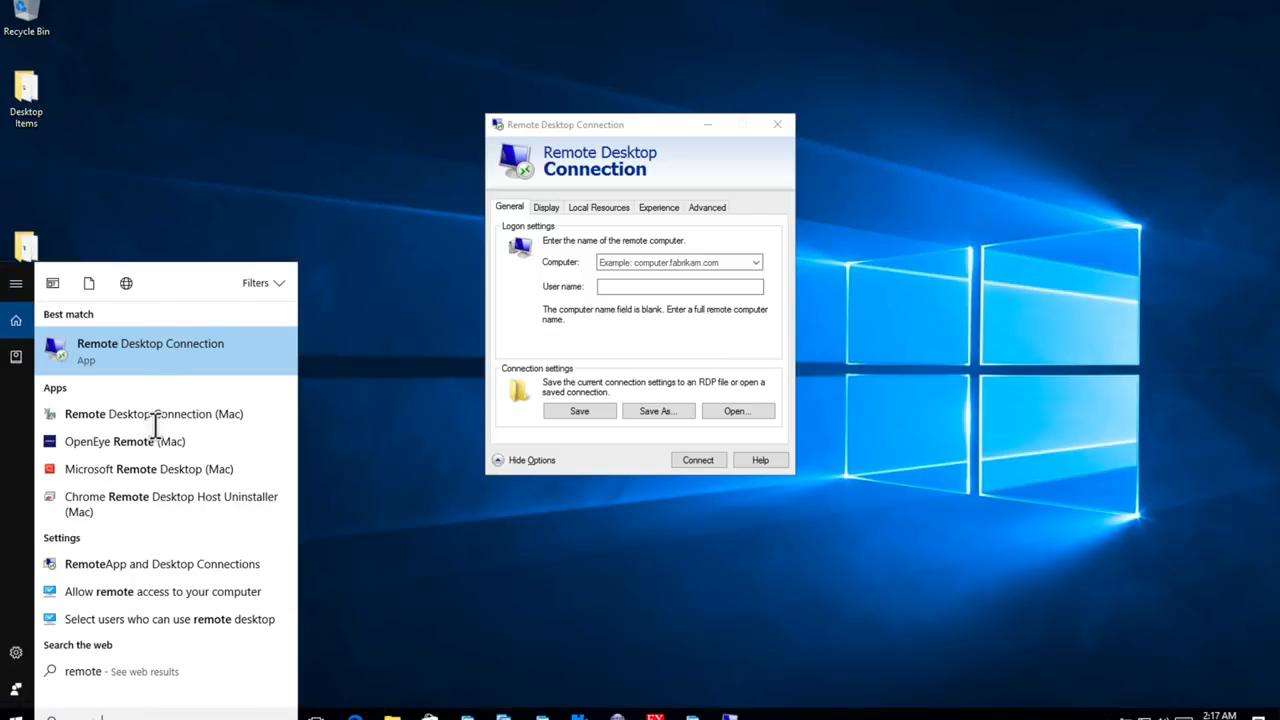
left_click(648, 148)
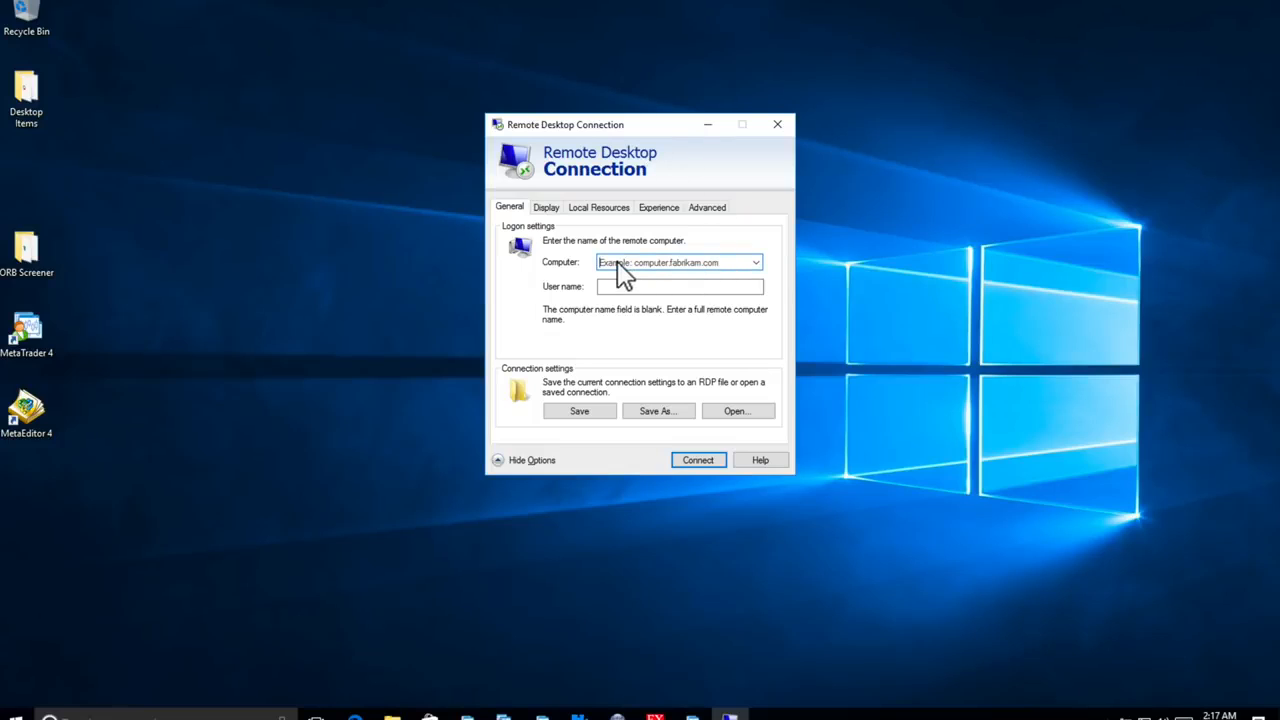
key("ctrl+v")
left_click(623, 287)
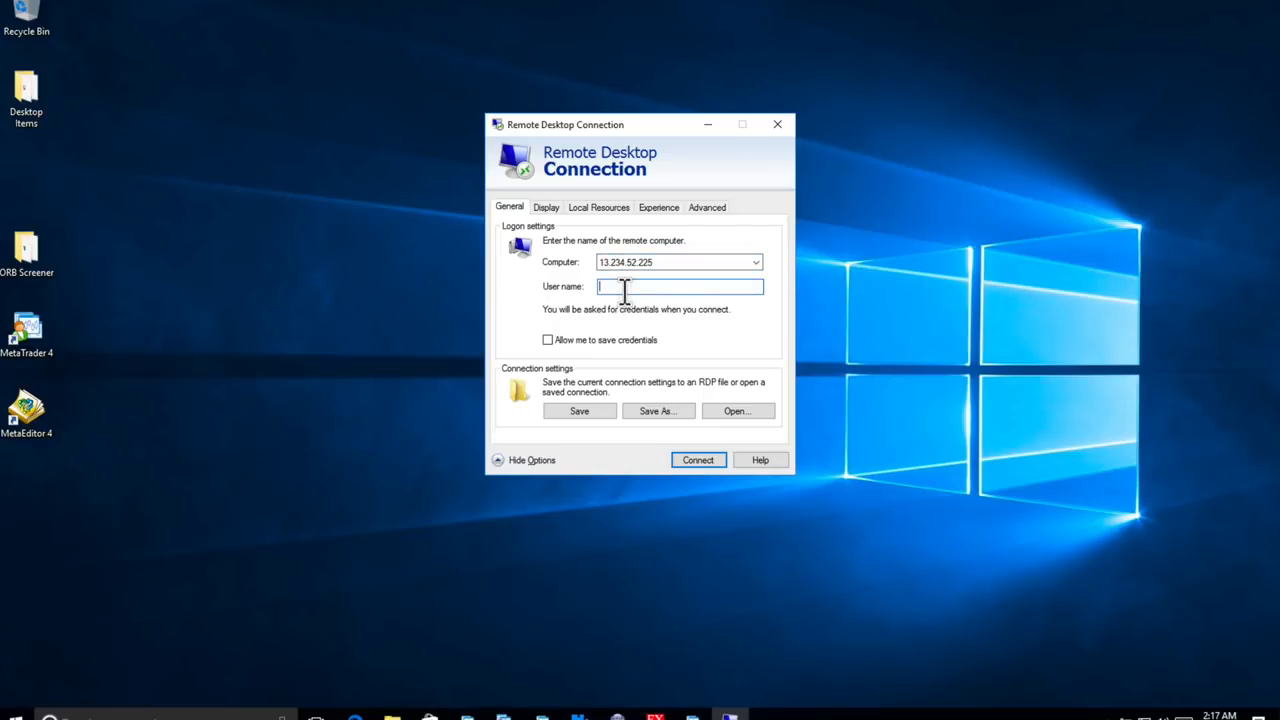
type("Administrator")
left_click(614, 341)
Connect using the administrator password and always trust the remote computer's unverified certificate
left_click(712, 462)
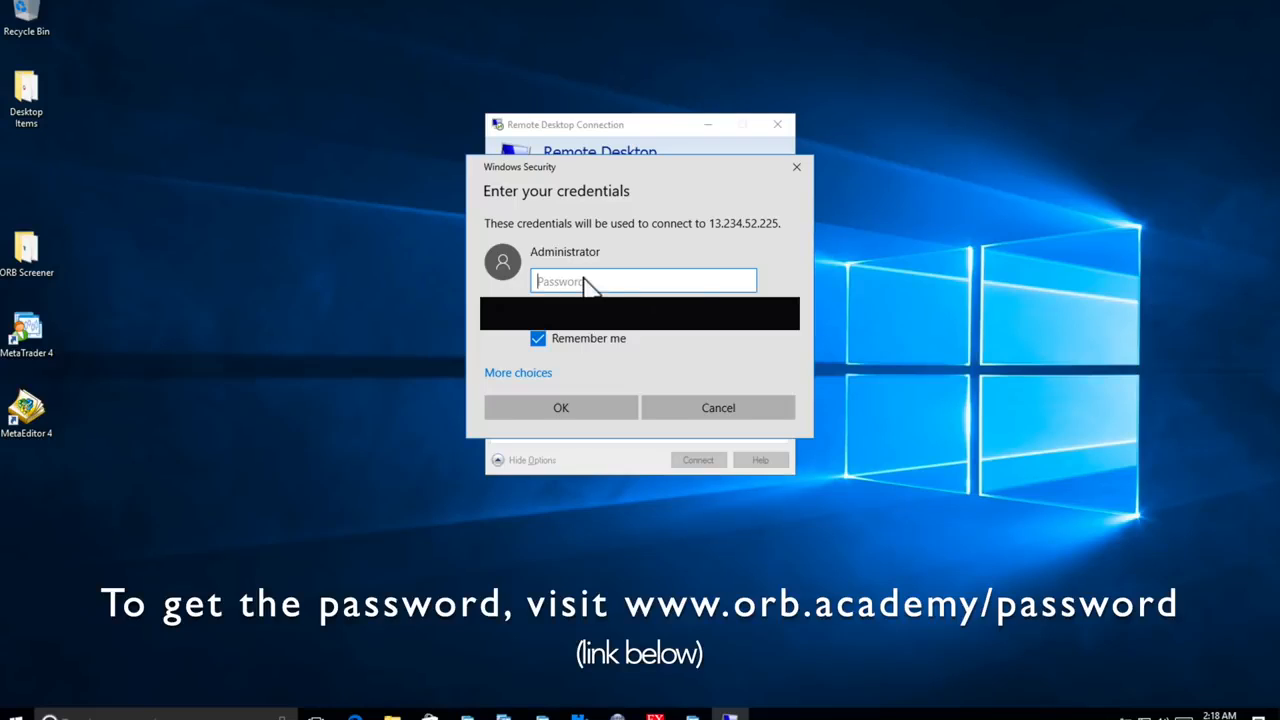
key("ctrl+v")
left_click(608, 412)
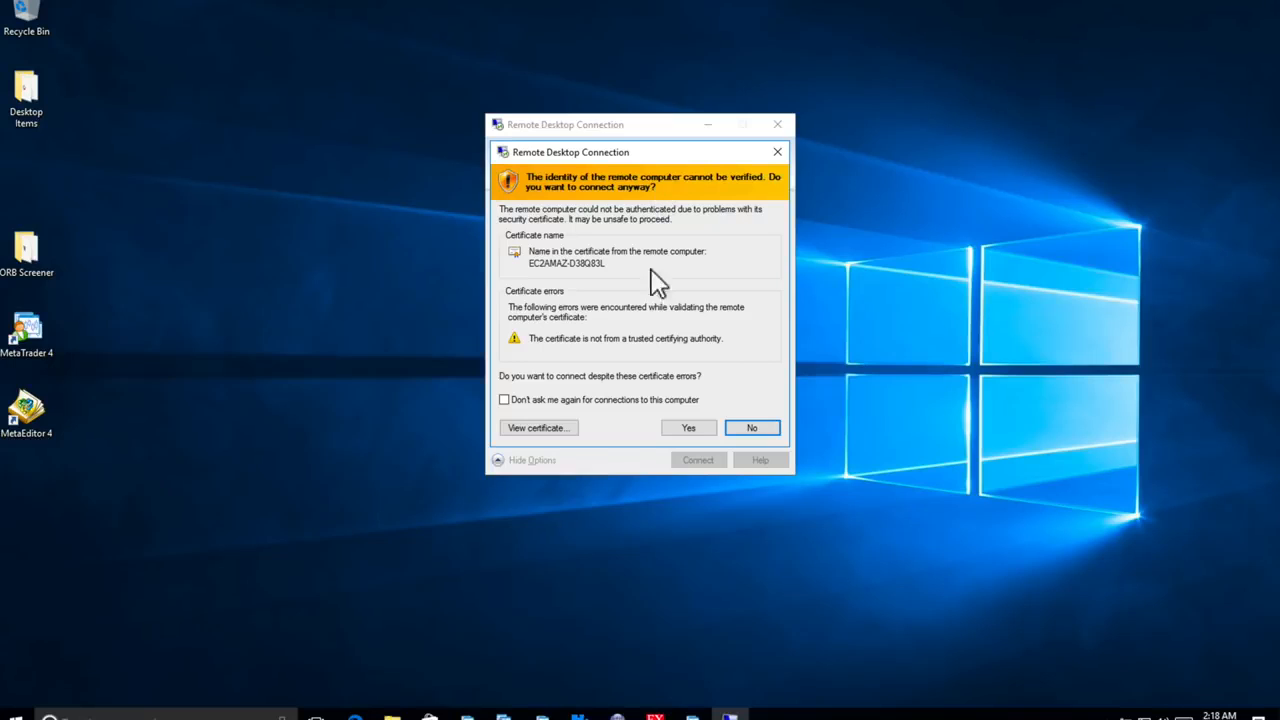
left_click(504, 399)
left_click(690, 430)
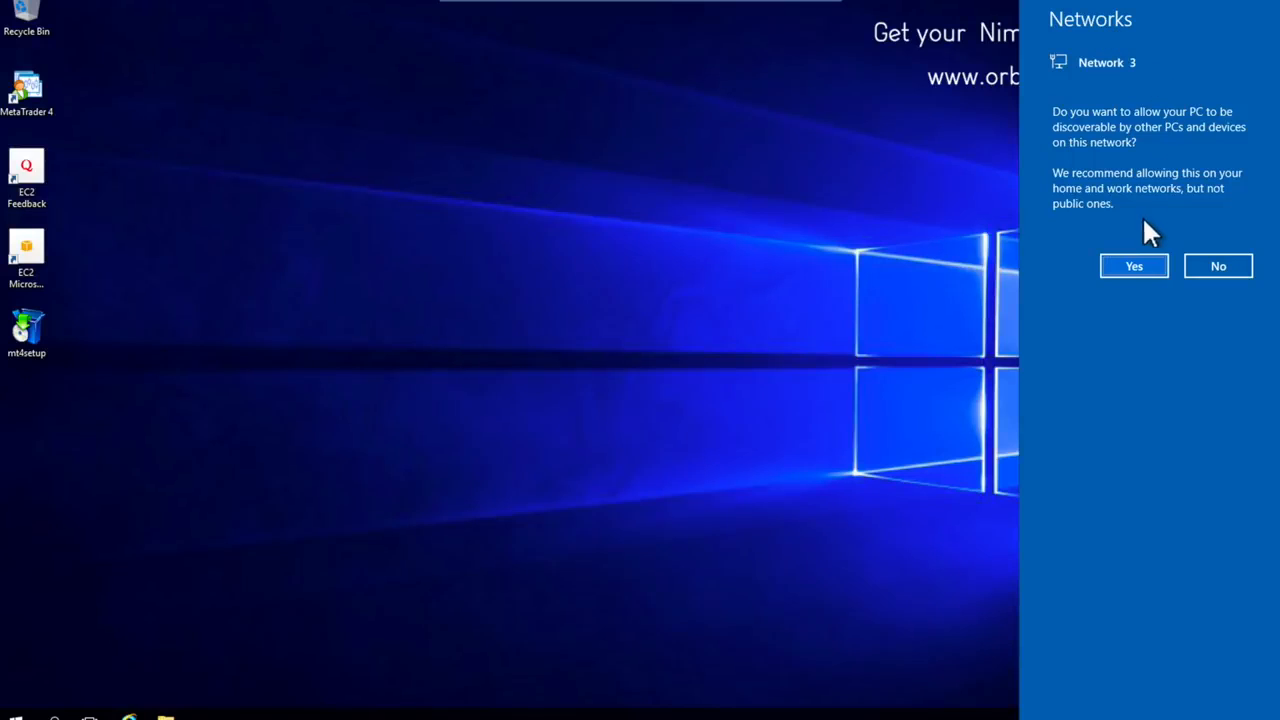
Allow the remote PC to be discoverable by other devices on its network
left_click(1126, 265)
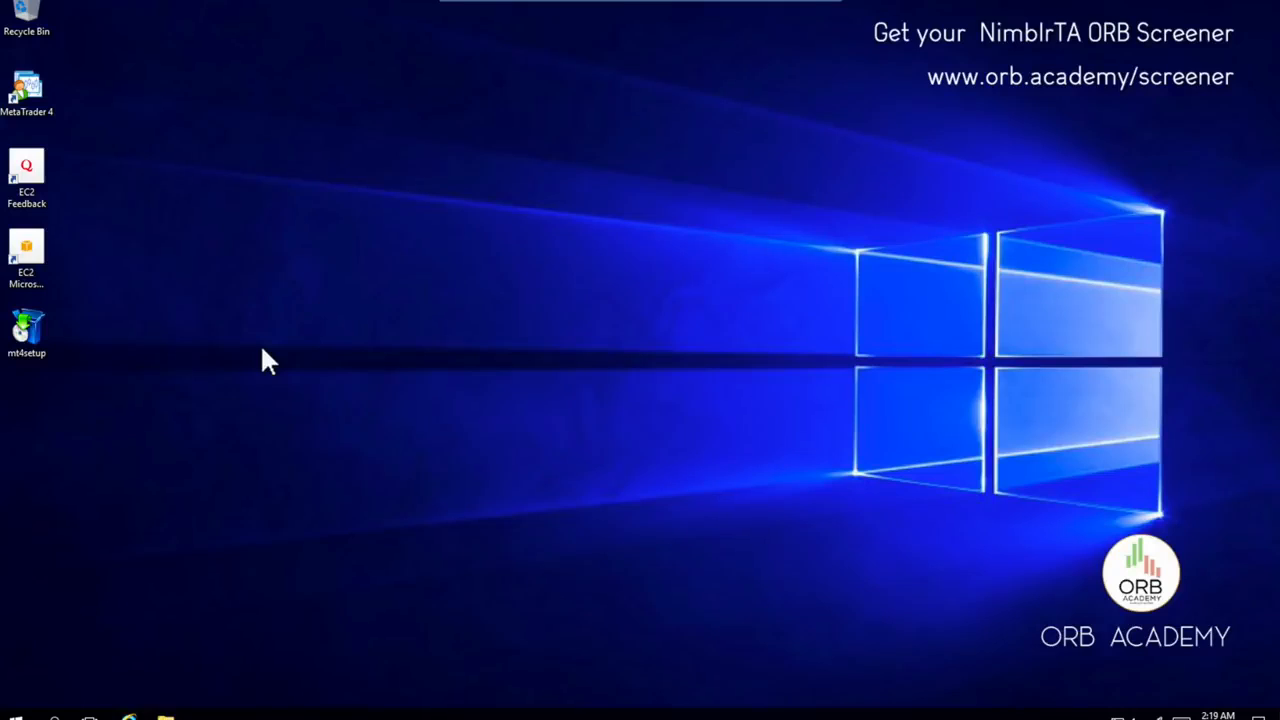
Run mt4setup, accept the licence, install MetaTrader 4 and close the mql5.com page
double_click(23, 322)
left_click(474, 444)
left_click(727, 490)
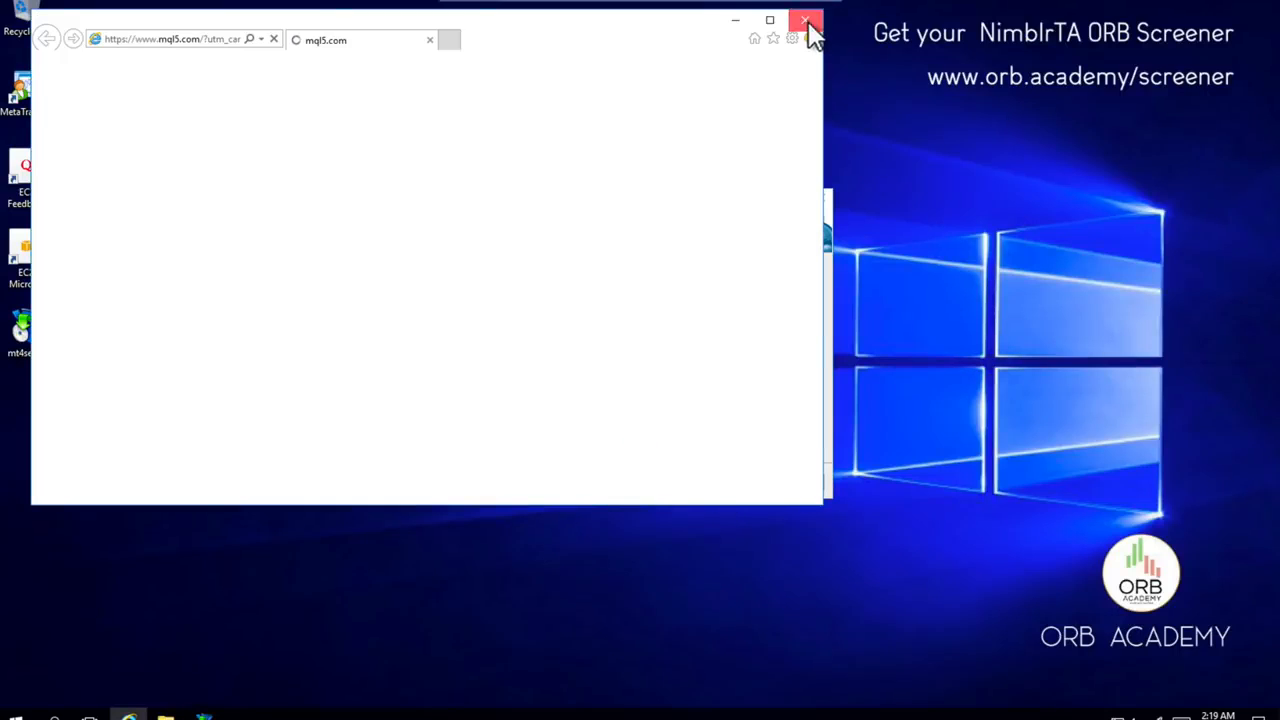
left_click(806, 21)
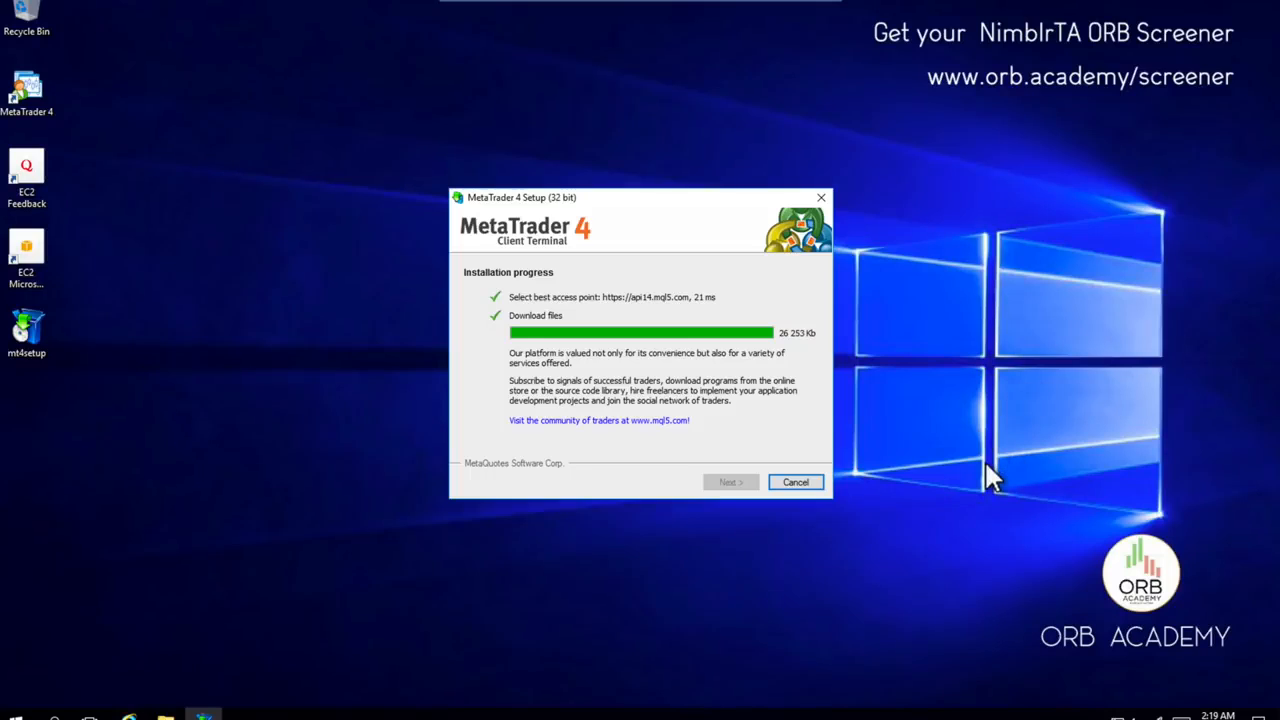
left_click(731, 483)
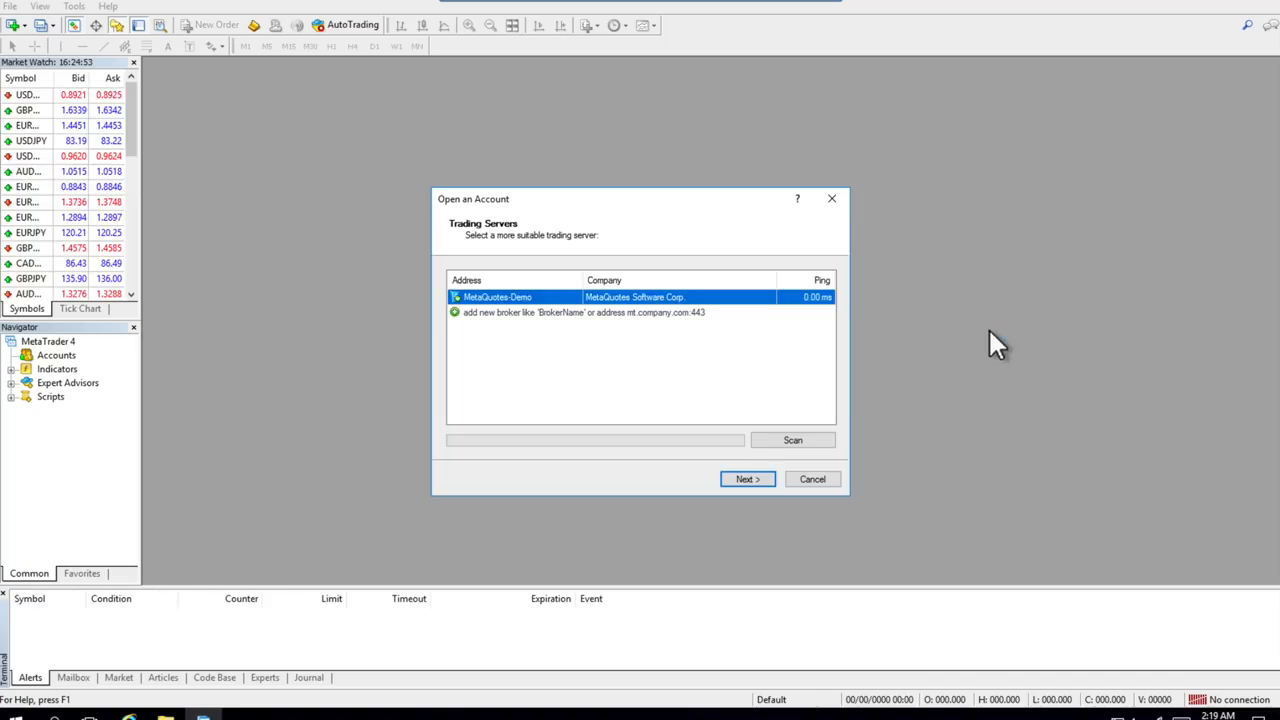
Cancel the Open an Account dialog in MetaTrader 4
left_click(822, 478)
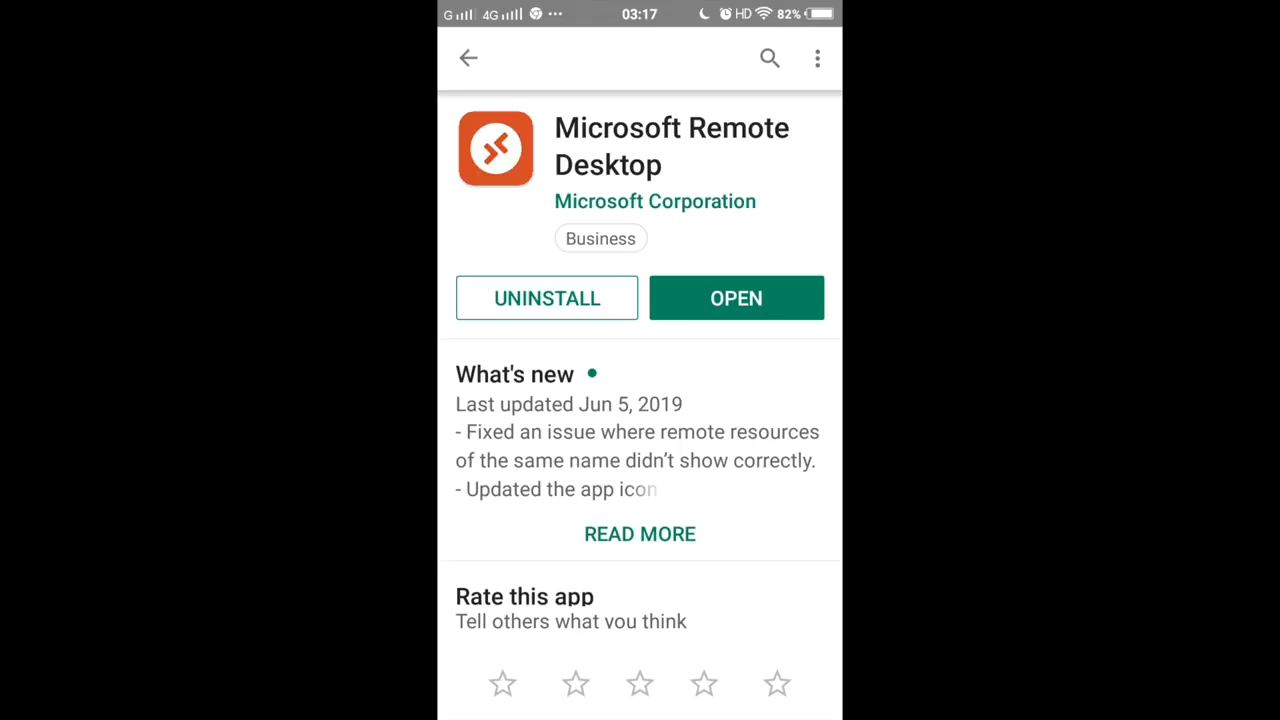
Add a desktop entry for 13.234.52.225 with the Administrator account and its password, and save it
left_click(736, 298)
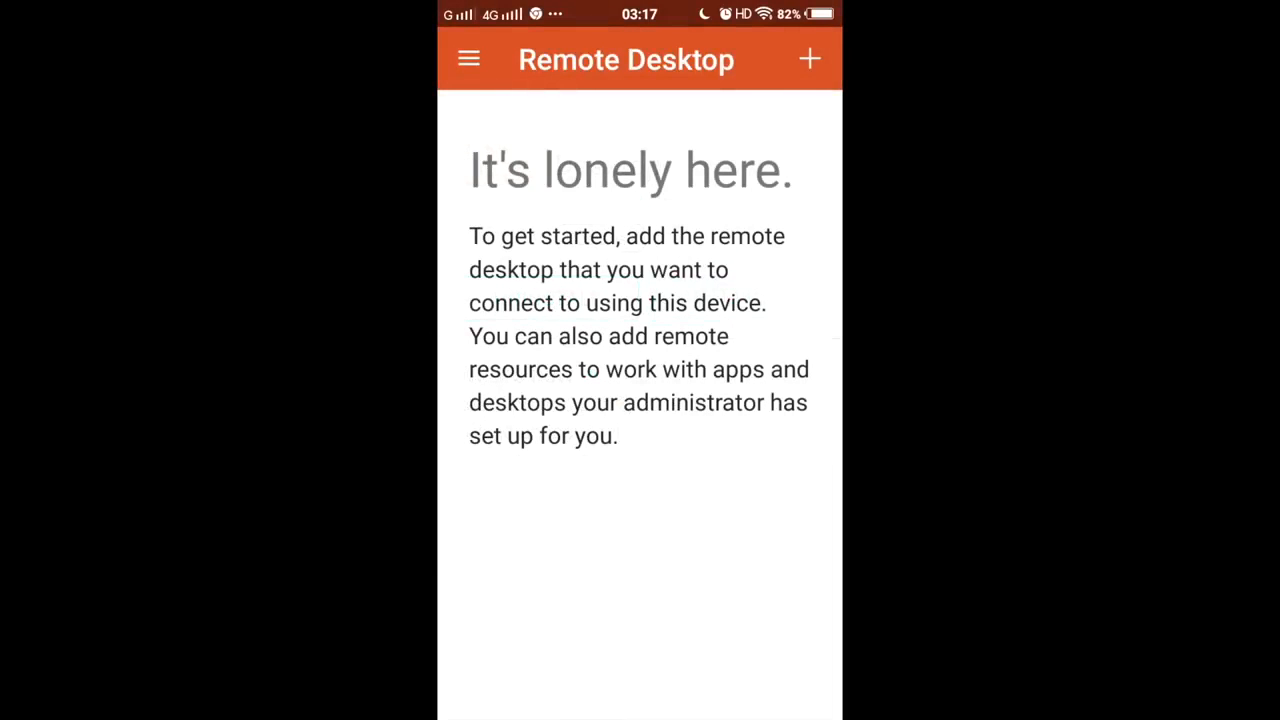
left_click(809, 59)
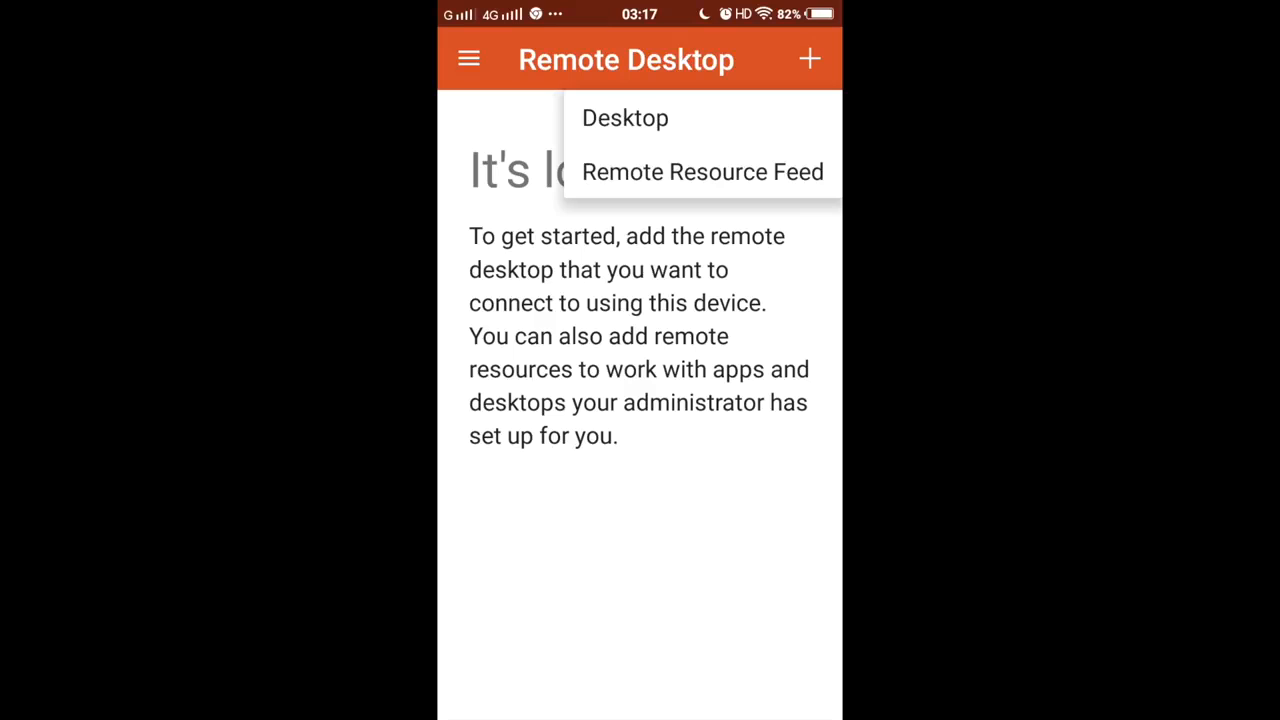
left_click(625, 118)
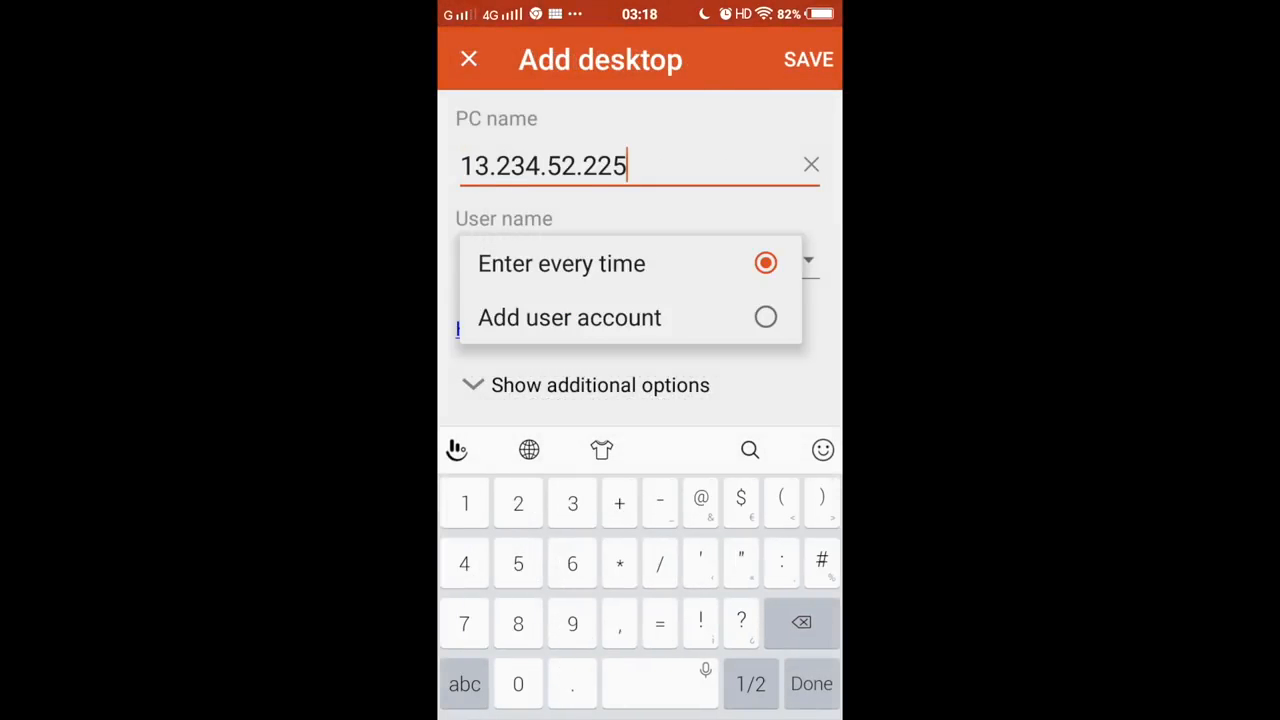
left_click(569, 317)
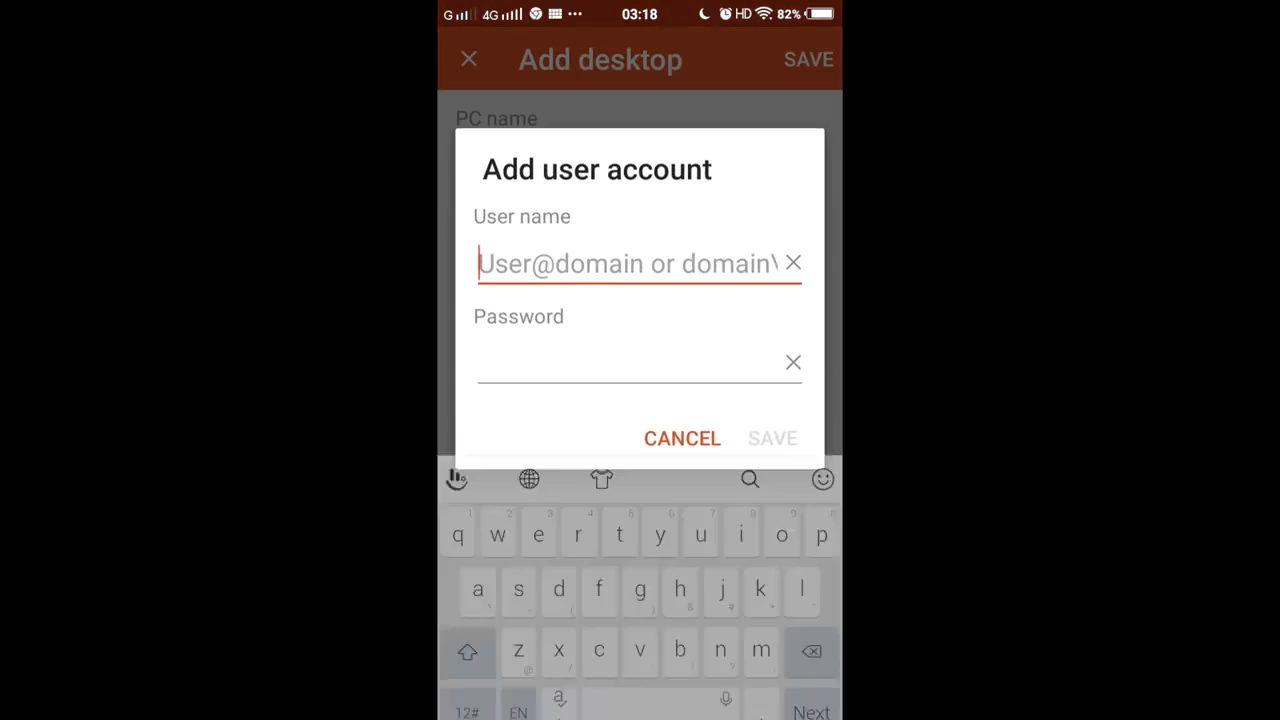
type("A")
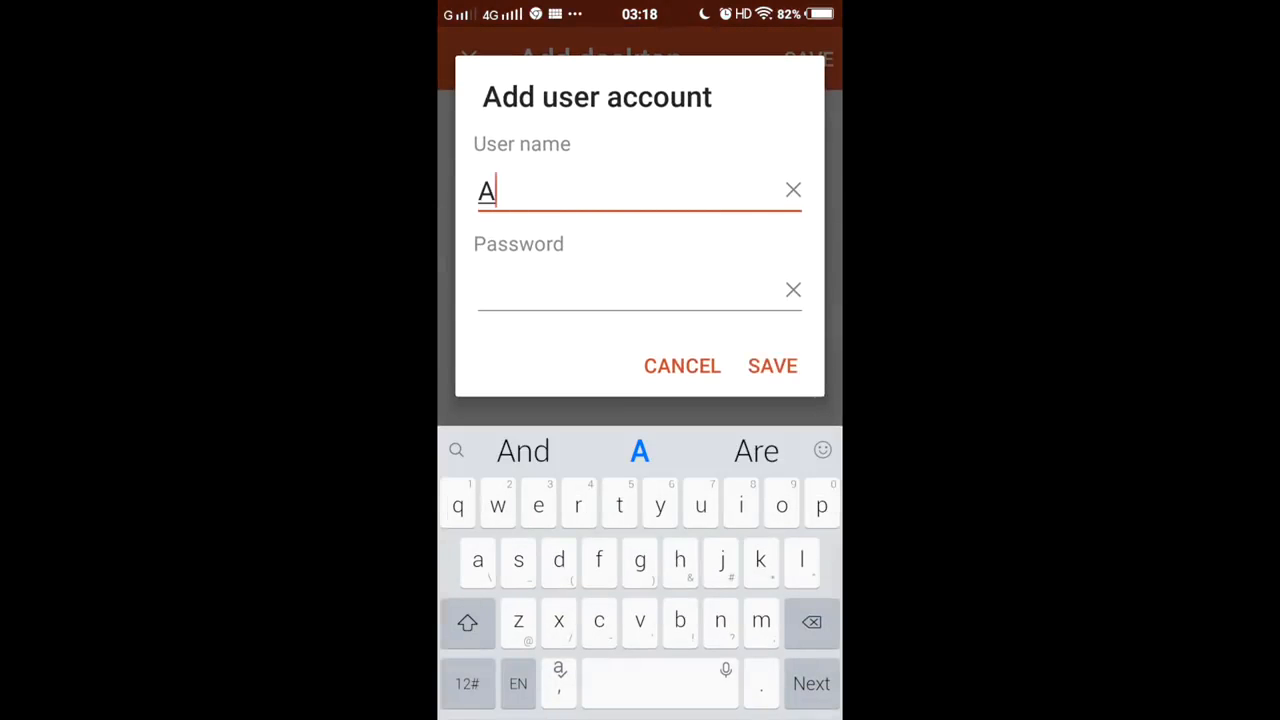
type("dministrator")
key("Tab")
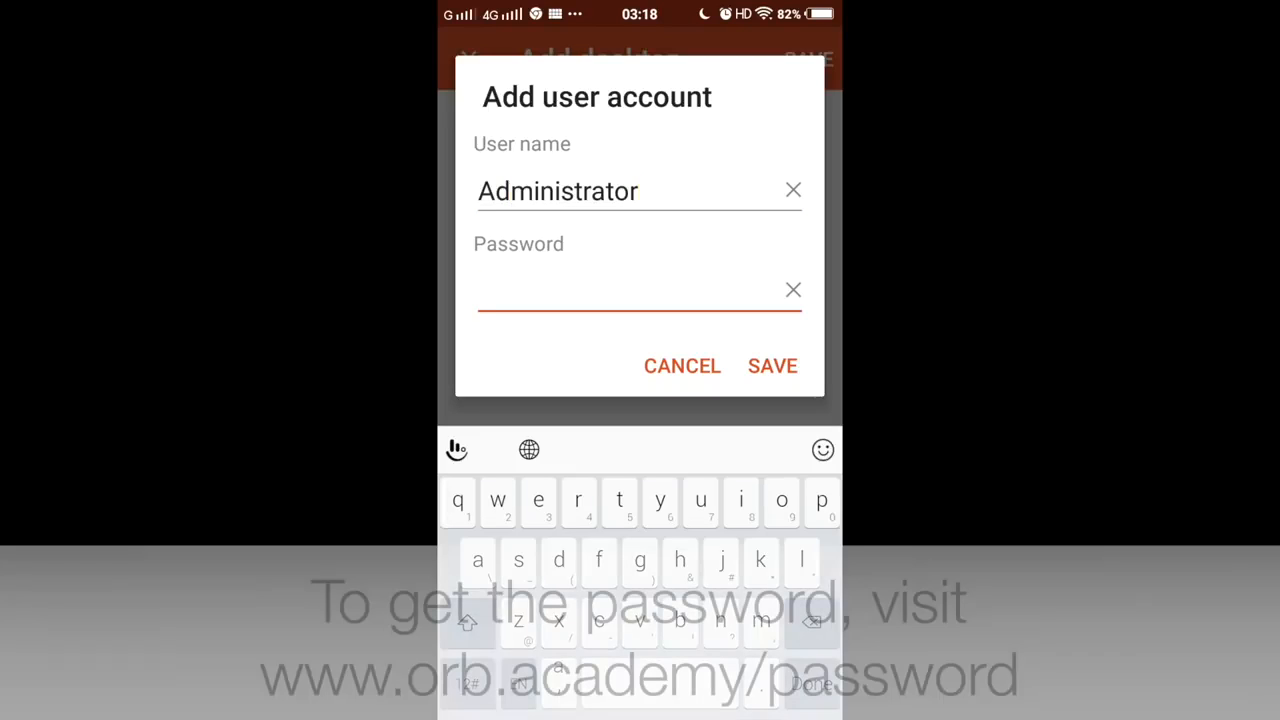
left_click(480, 290)
left_click(486, 229)
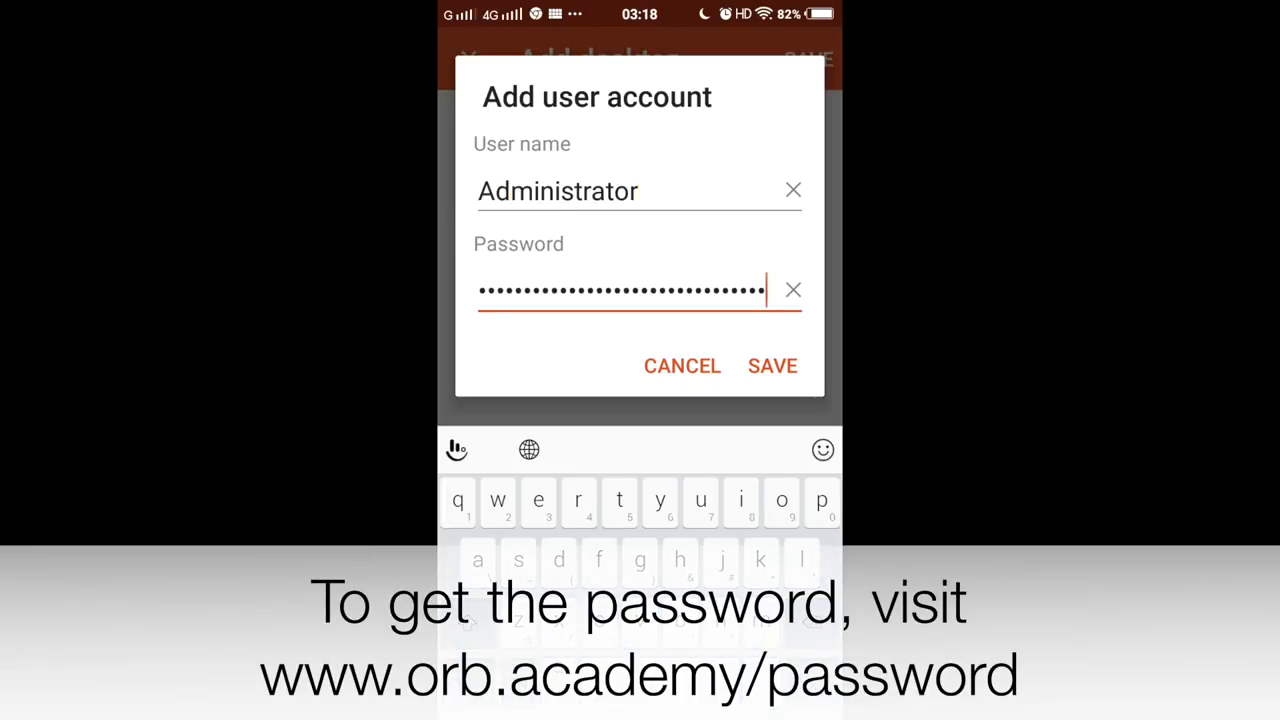
left_click(772, 366)
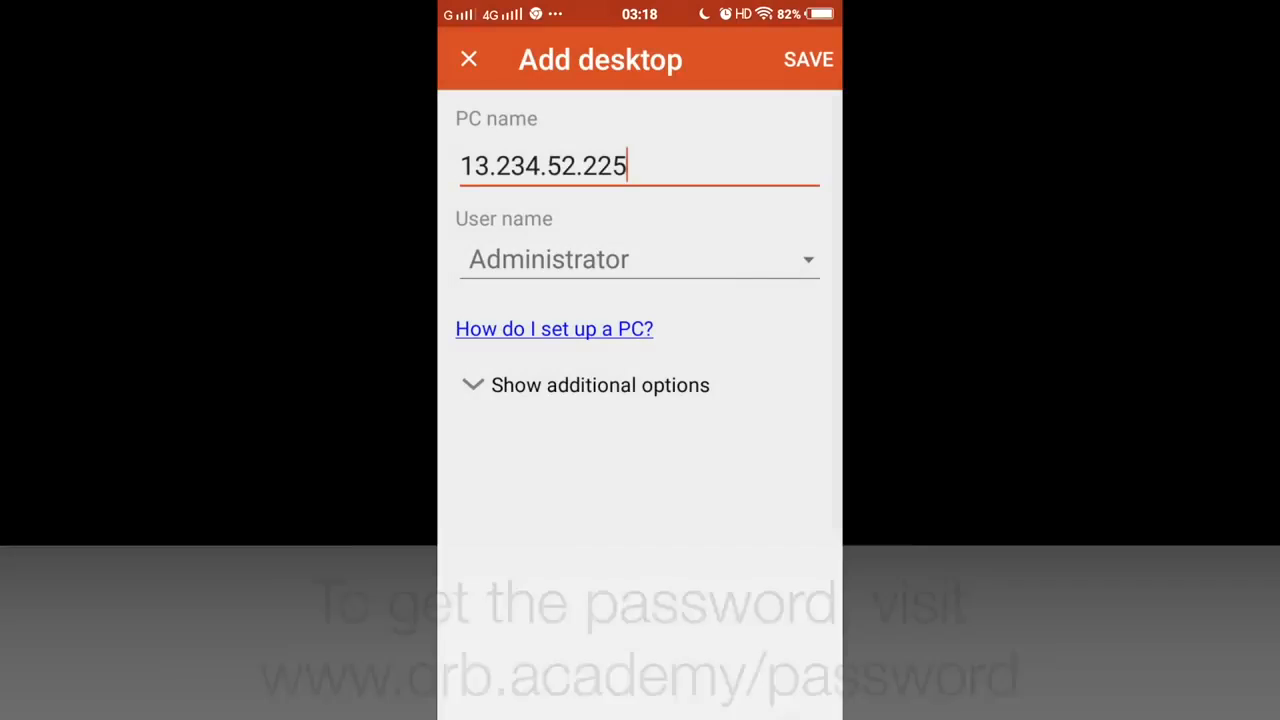
left_click(808, 59)
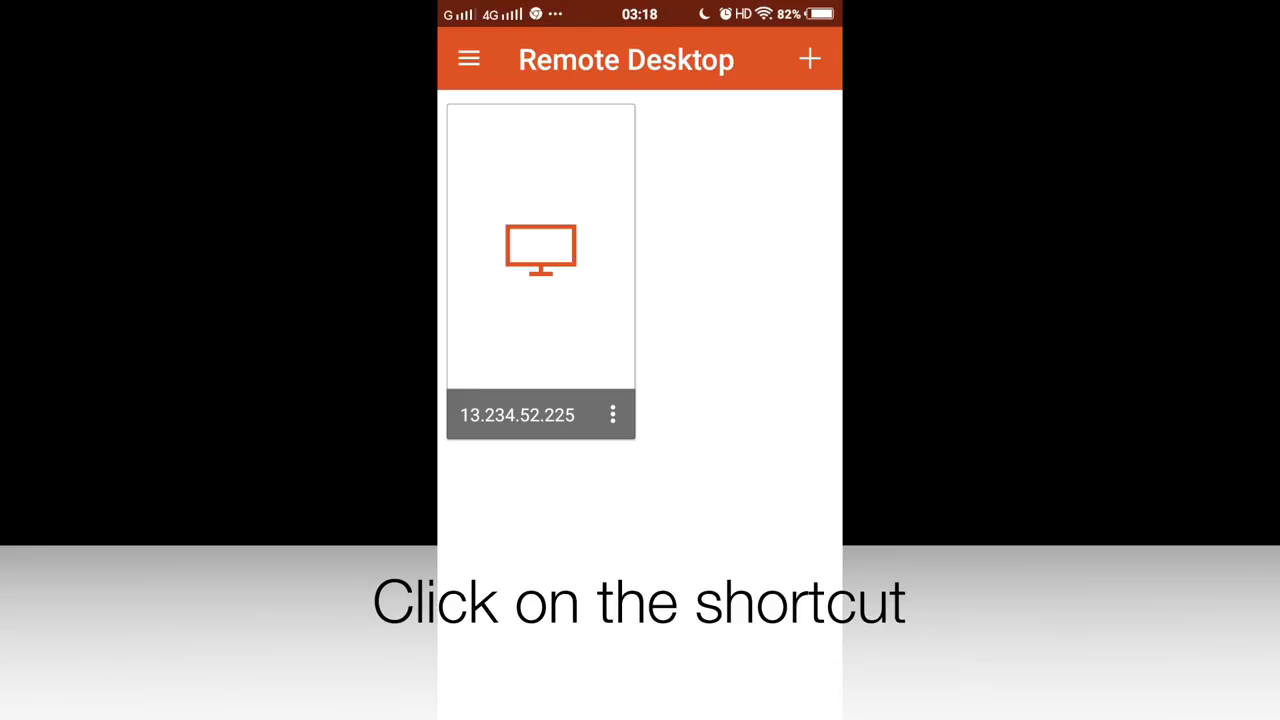
Connect to 13.234.52.225 from the phone, then open and close a CADJPY H1 chart in MetaTrader 4
left_click(541, 250)
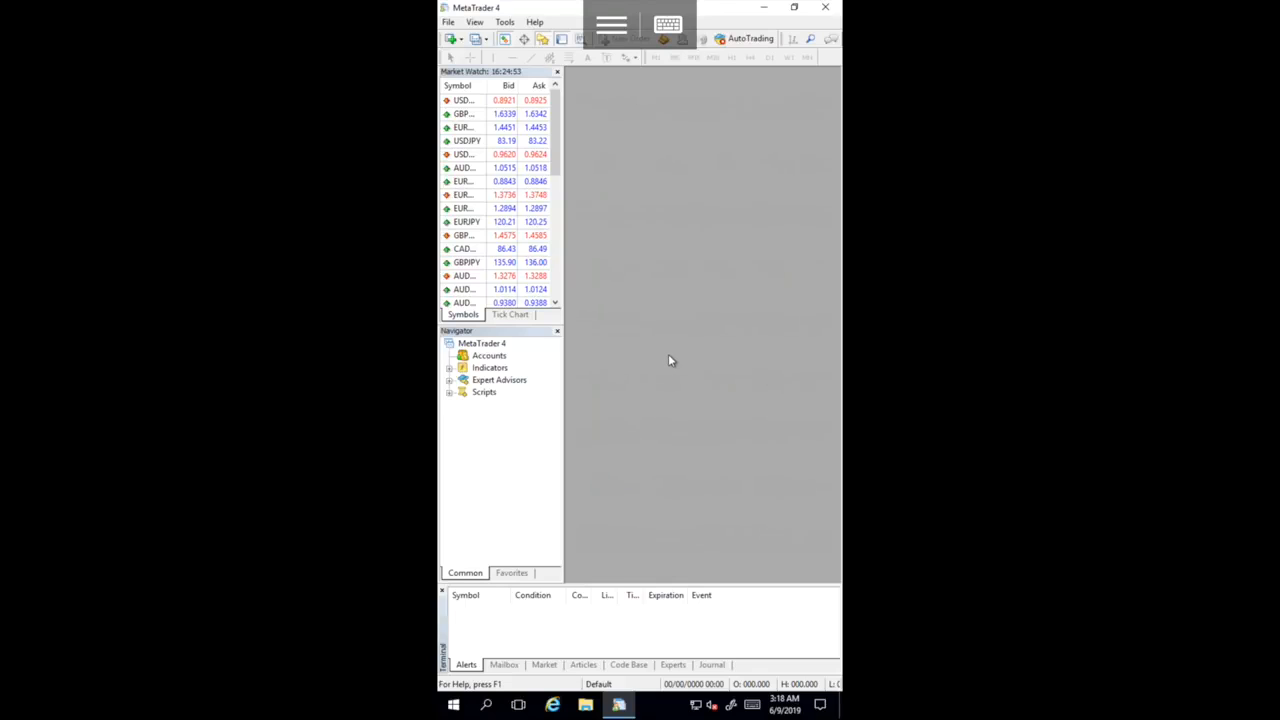
left_click(448, 22)
double_click(482, 248)
left_click(531, 263)
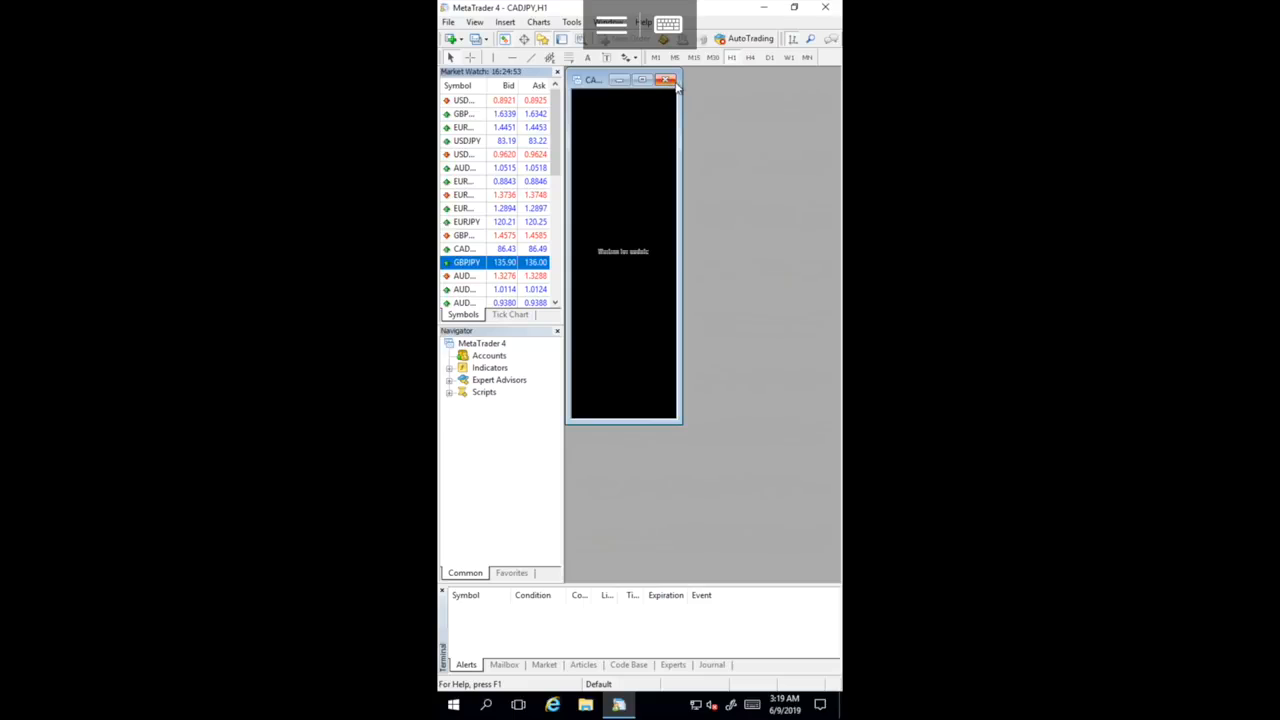
left_click(667, 80)
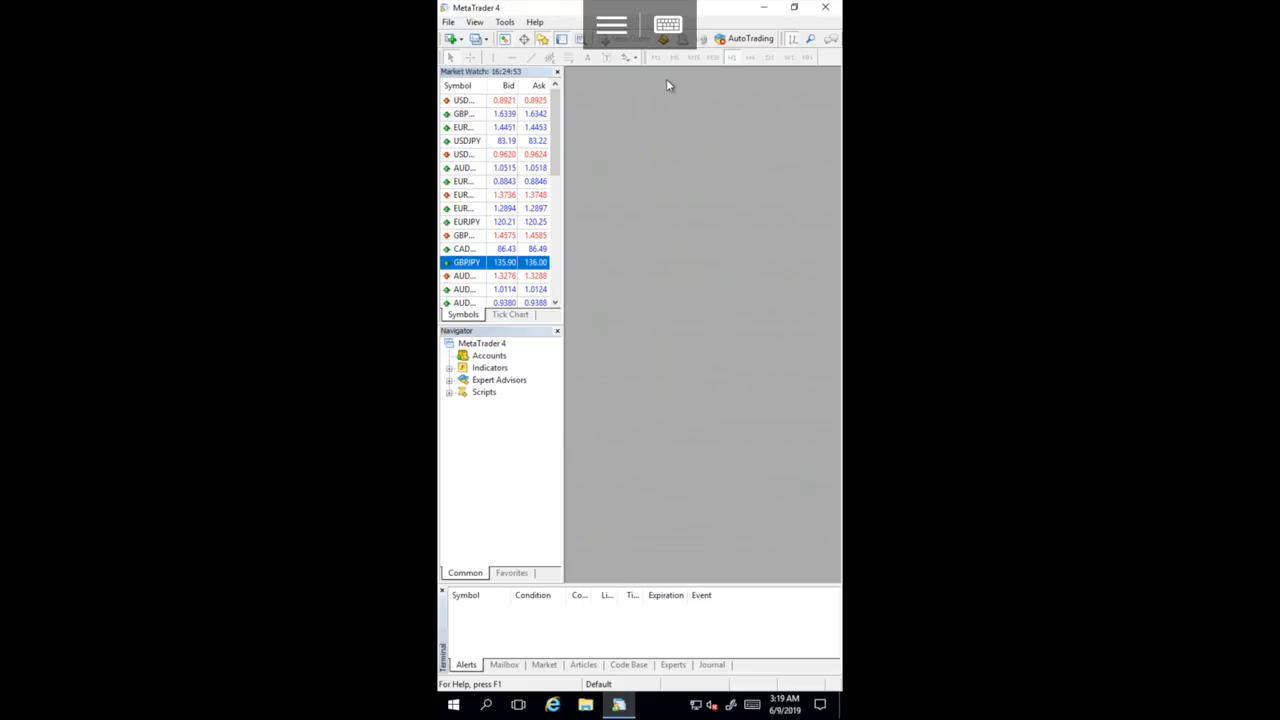